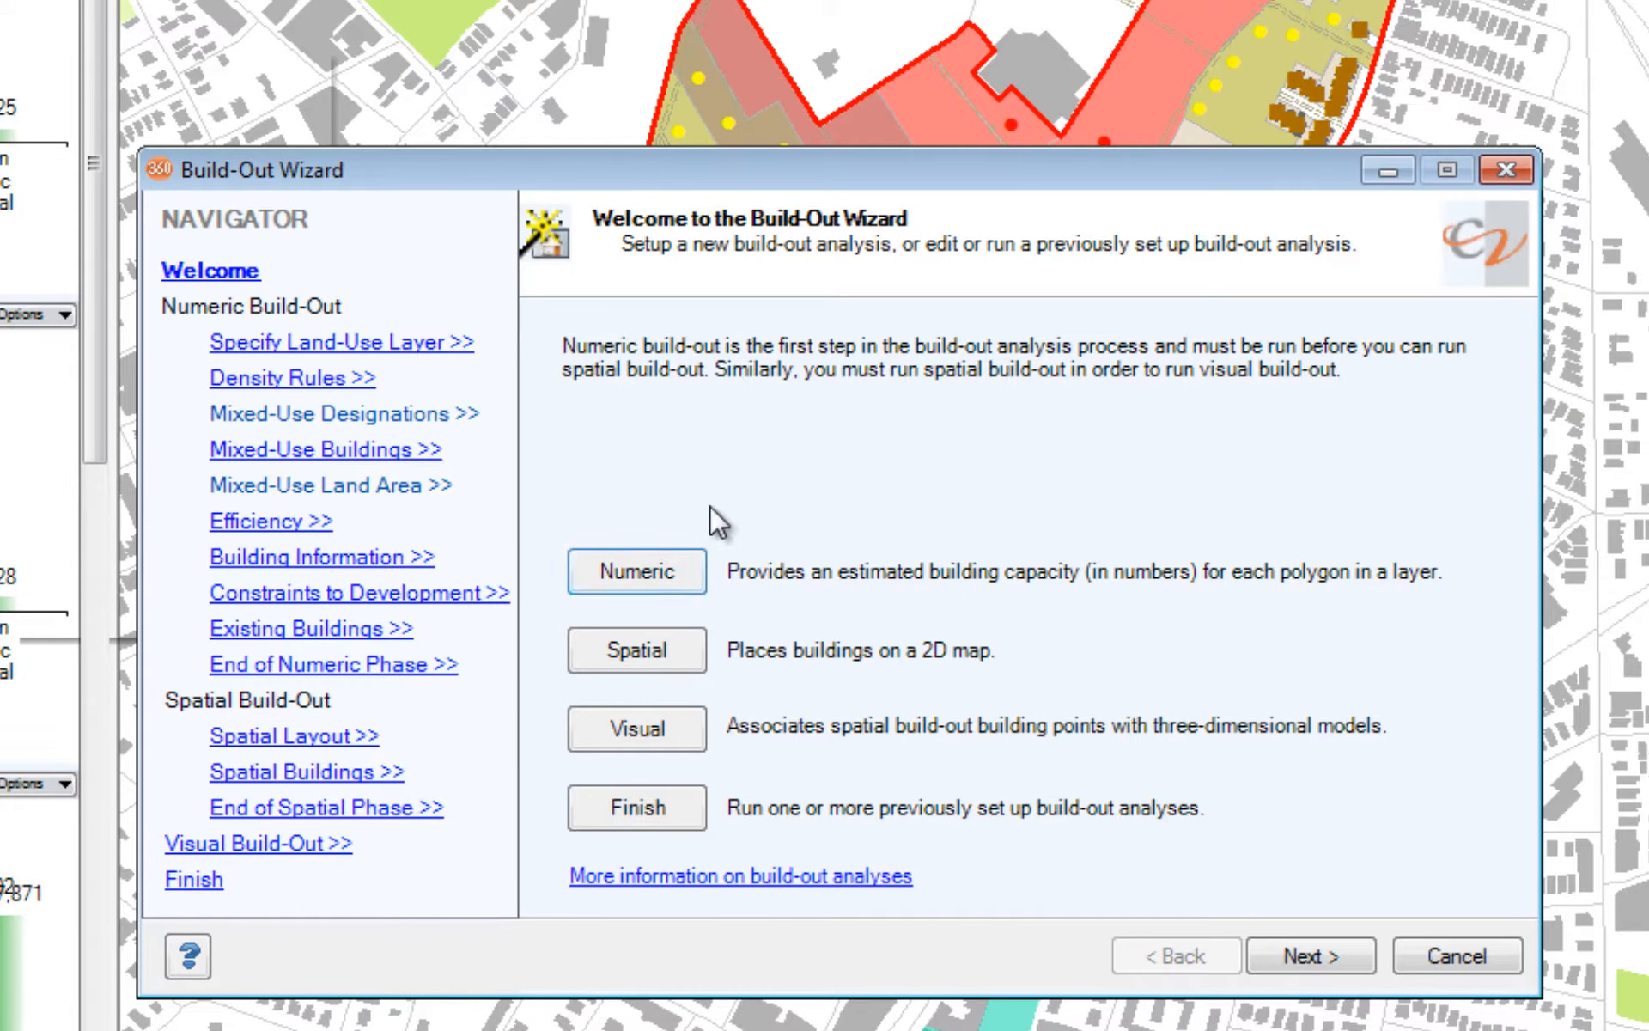
Step: Open the density rules of the numeric build-out
click(301, 387)
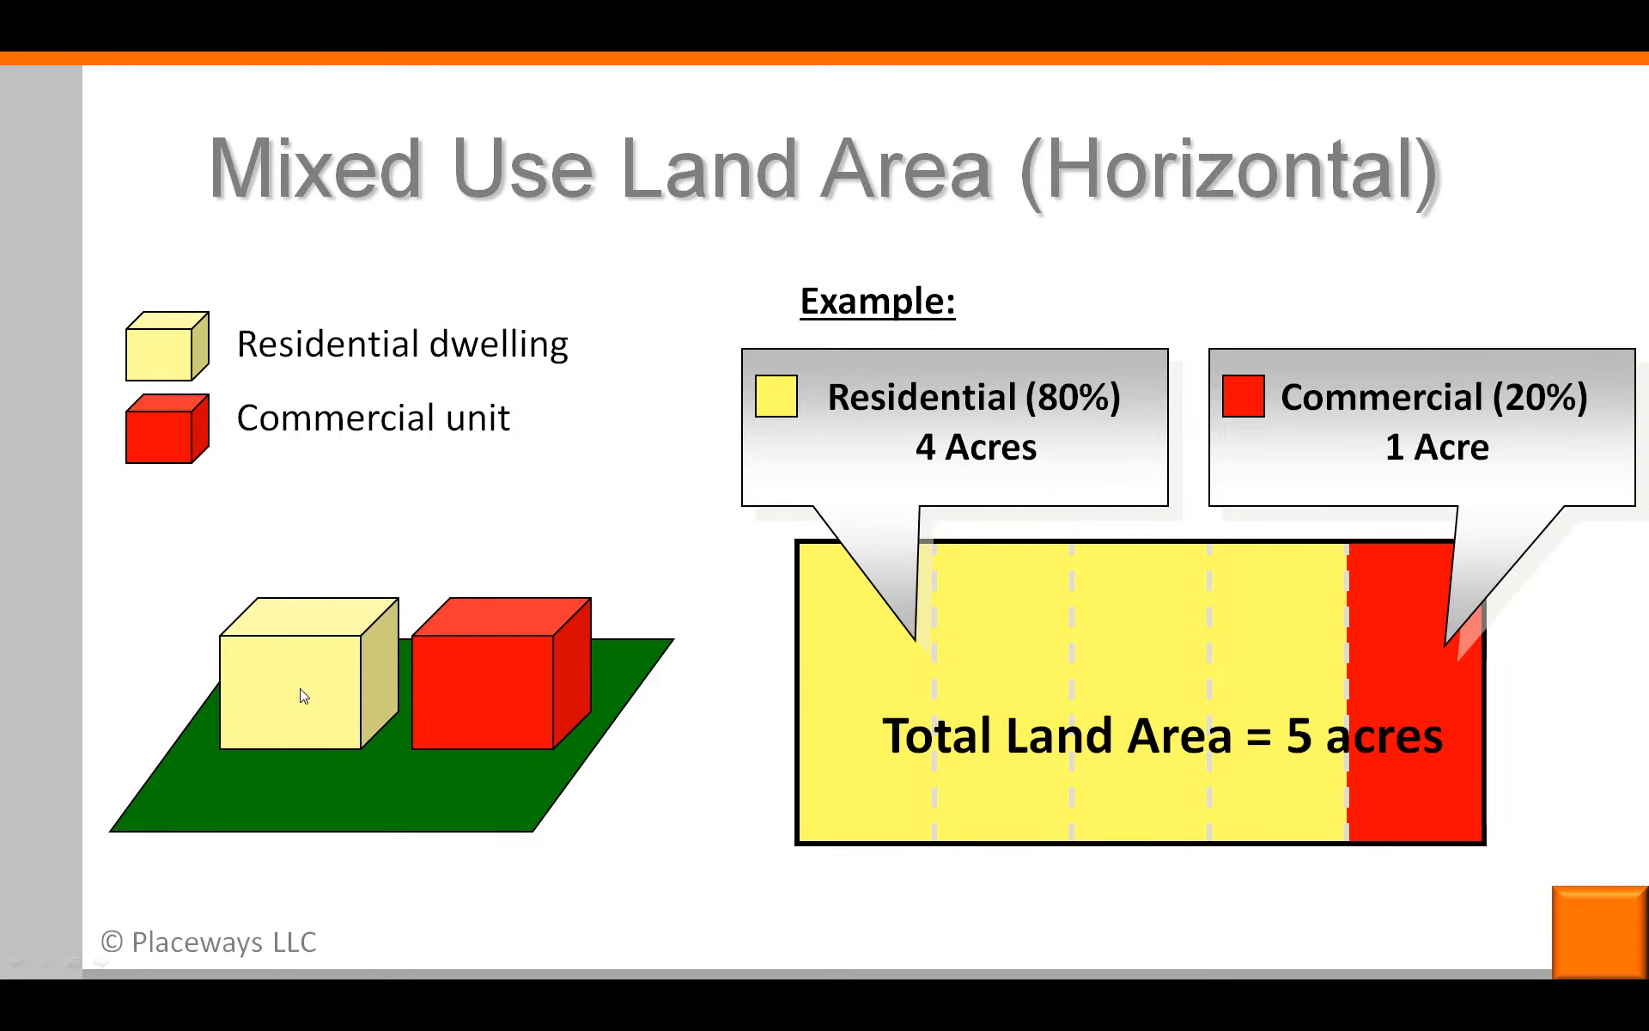
click(472, 693)
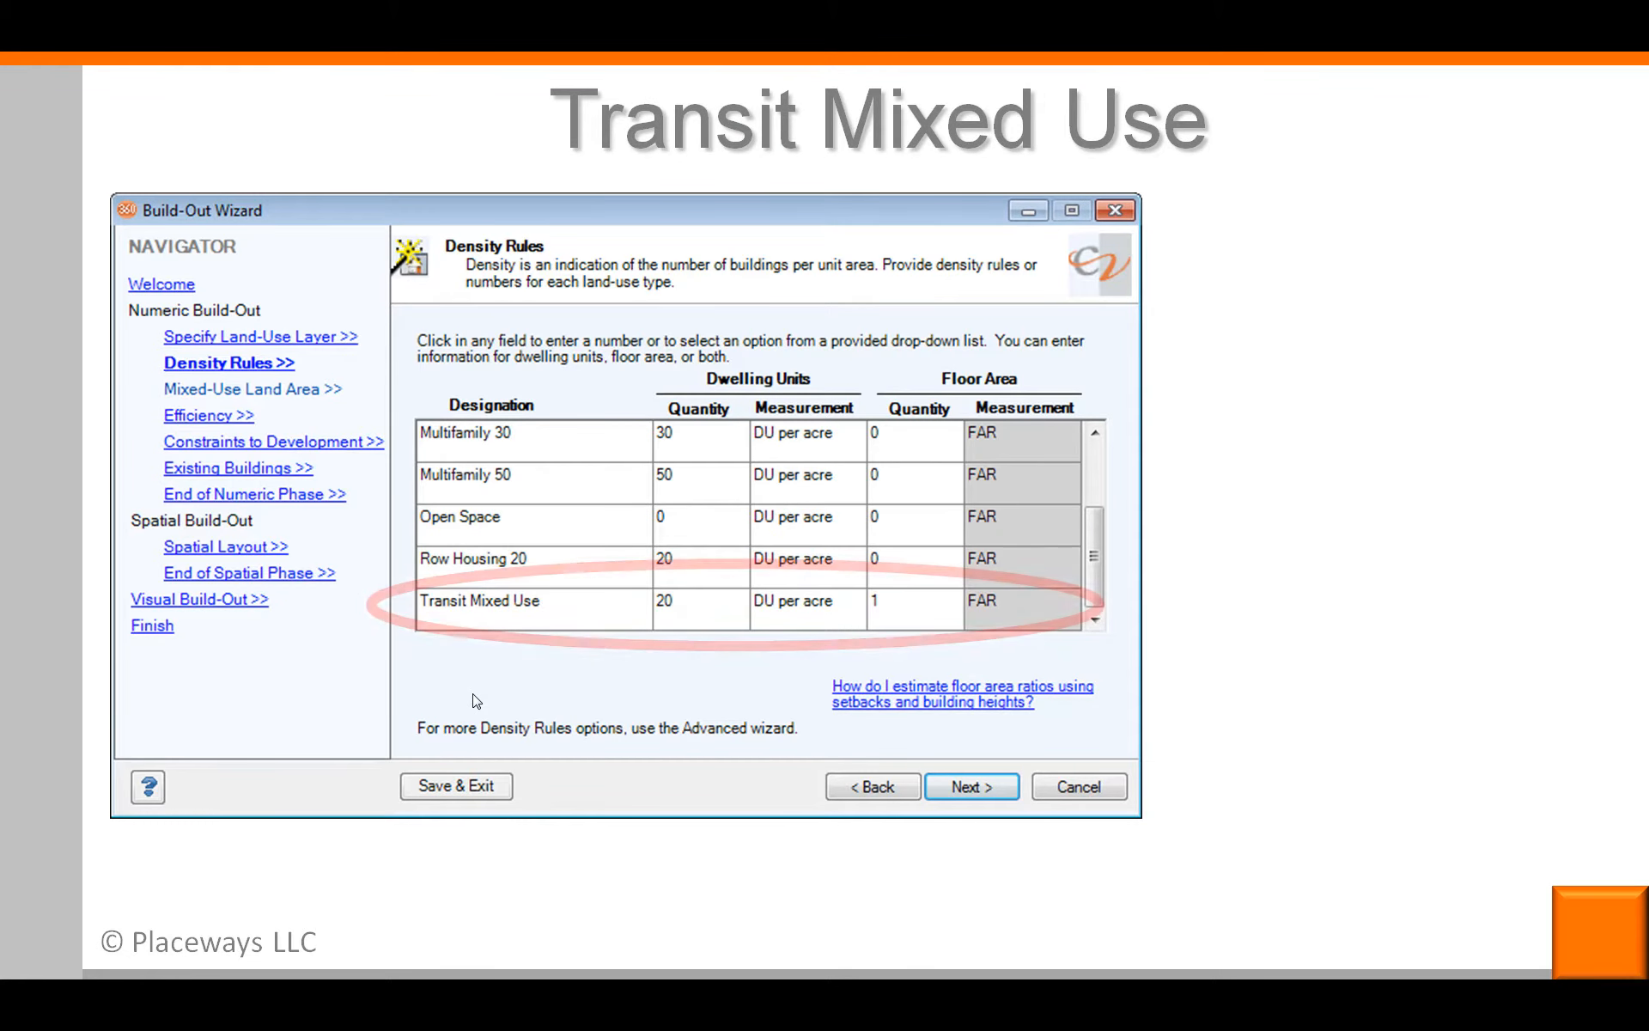
click(473, 693)
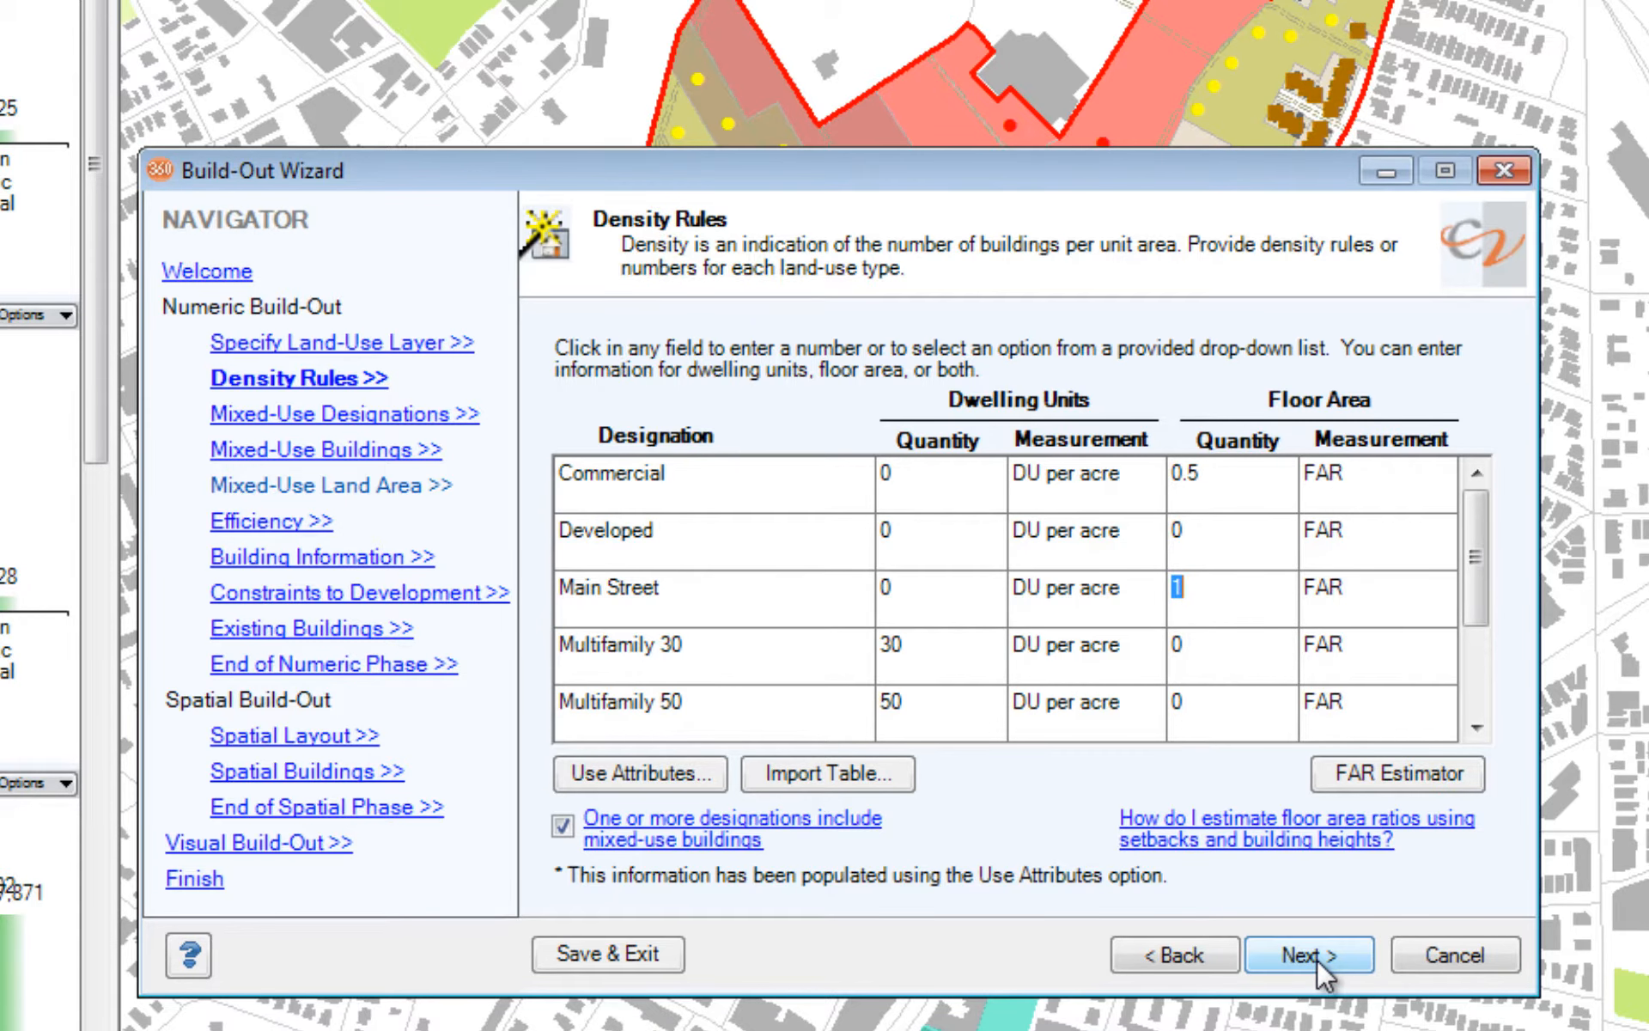
Step: Mark the Main Street designation as containing mixed-use buildings and continue to its building uses
click(1317, 960)
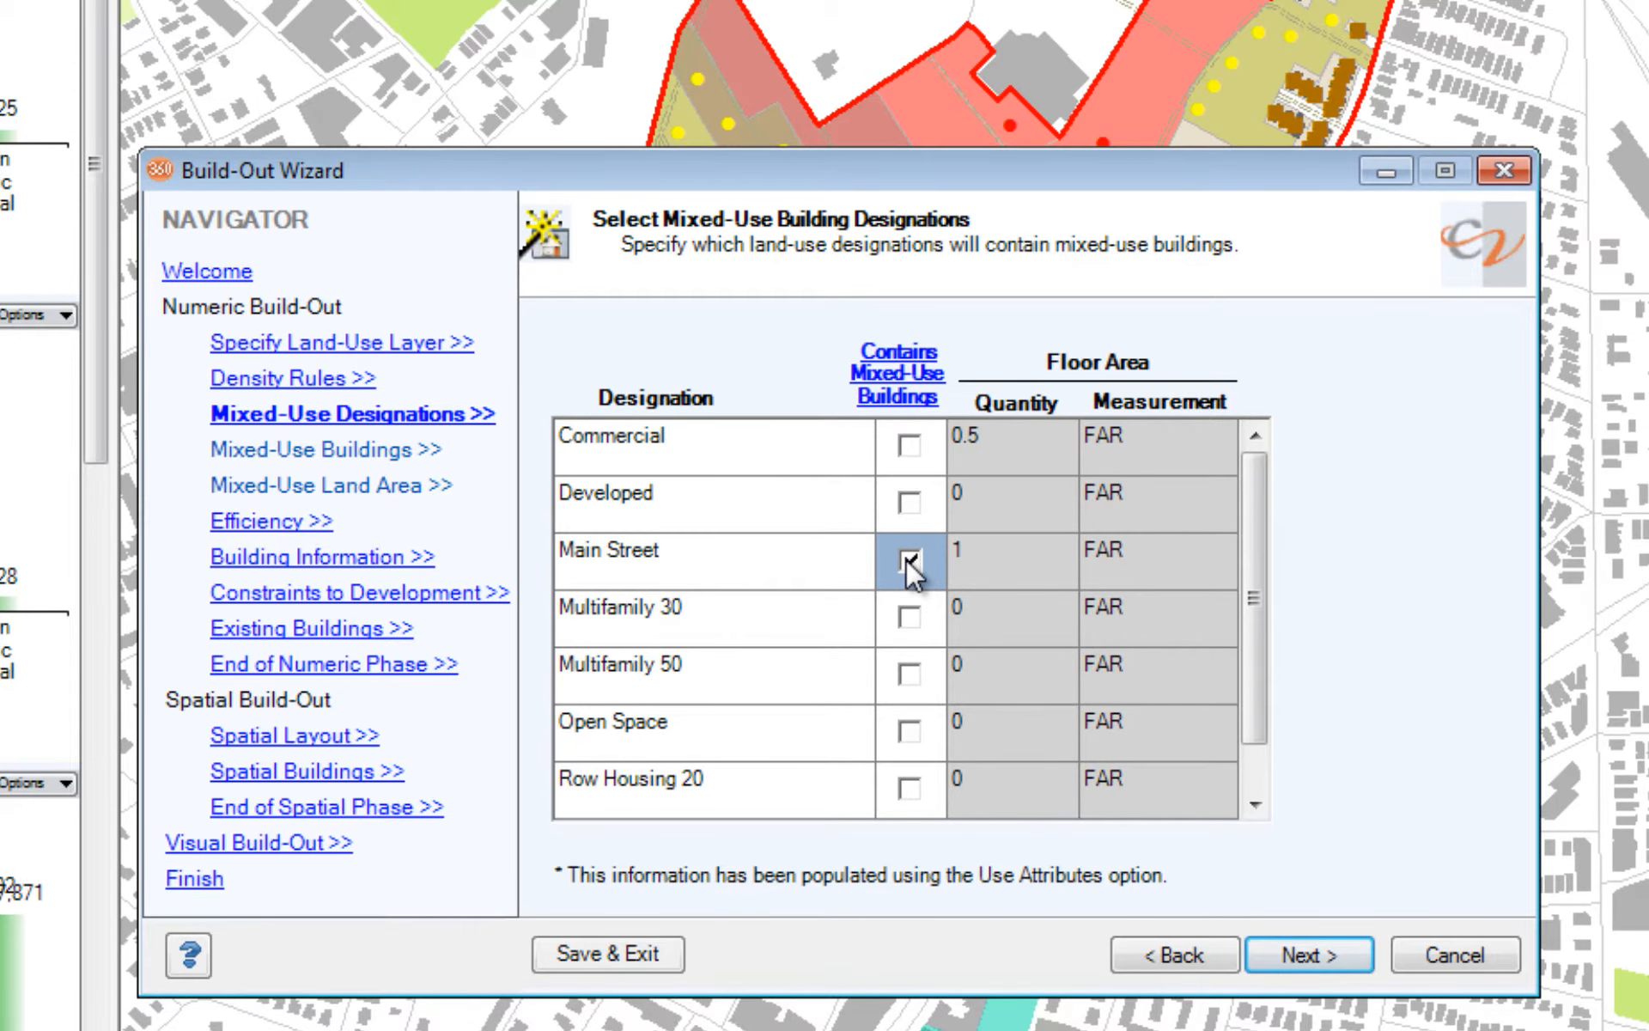
click(1306, 951)
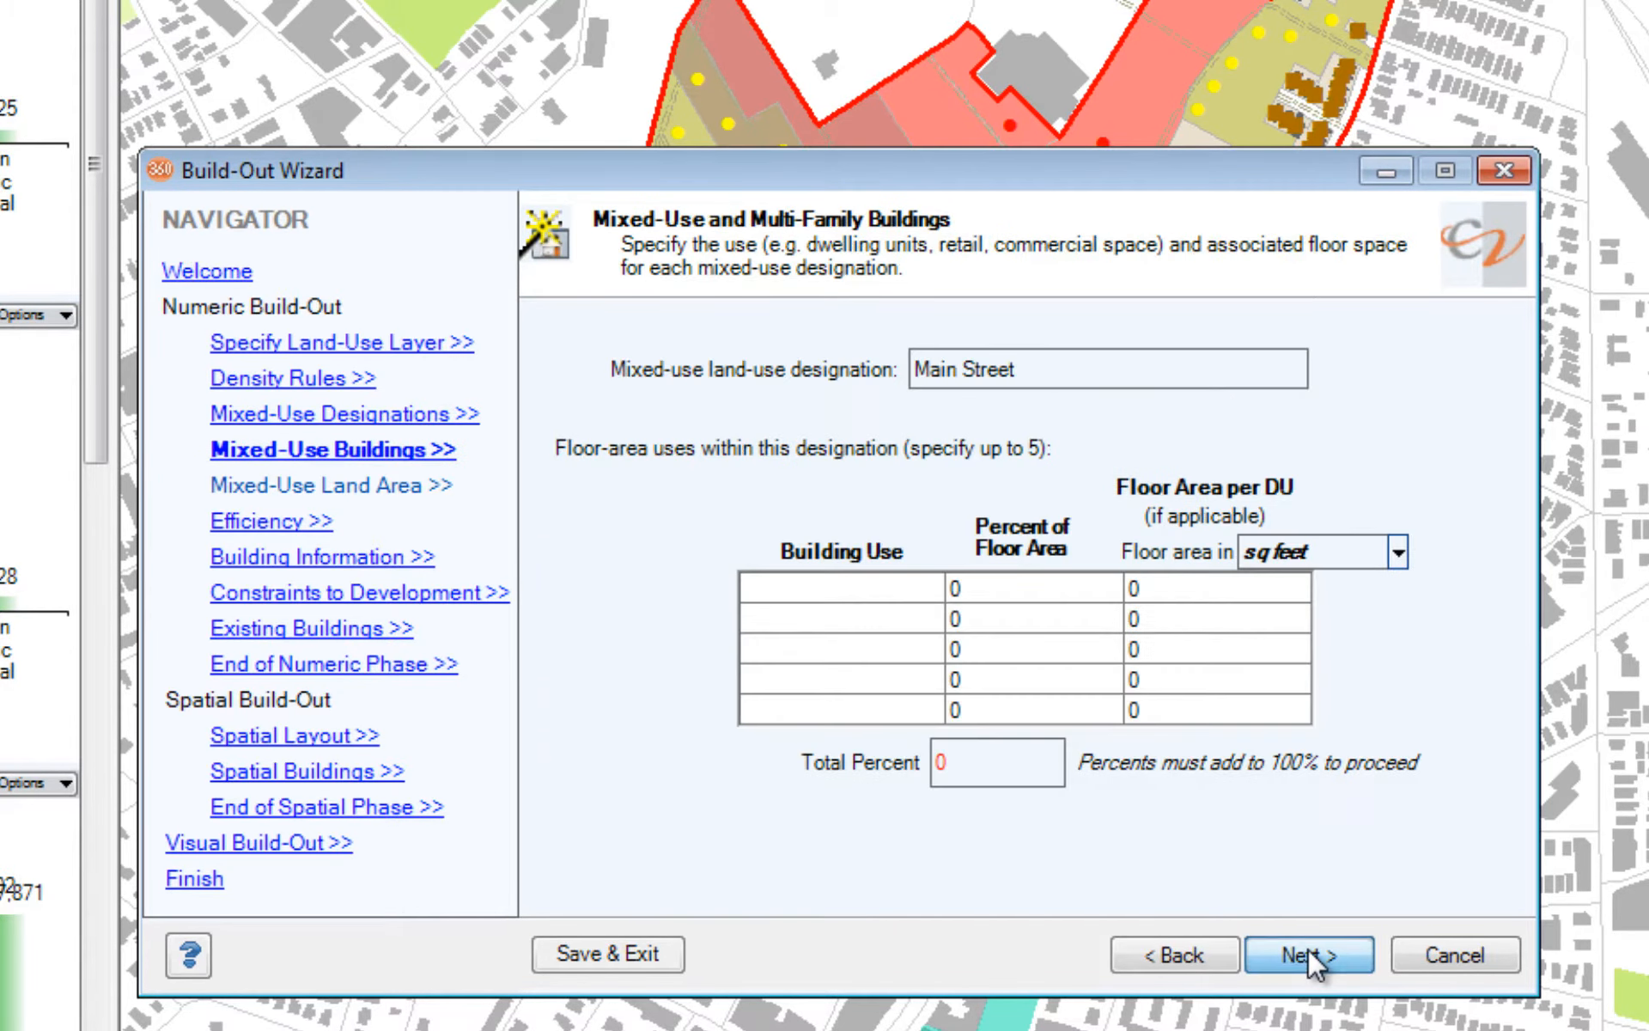
Step: Add Retail at 10 percent and Office at 20 percent of floor area as building uses for Main Street
click(885, 593)
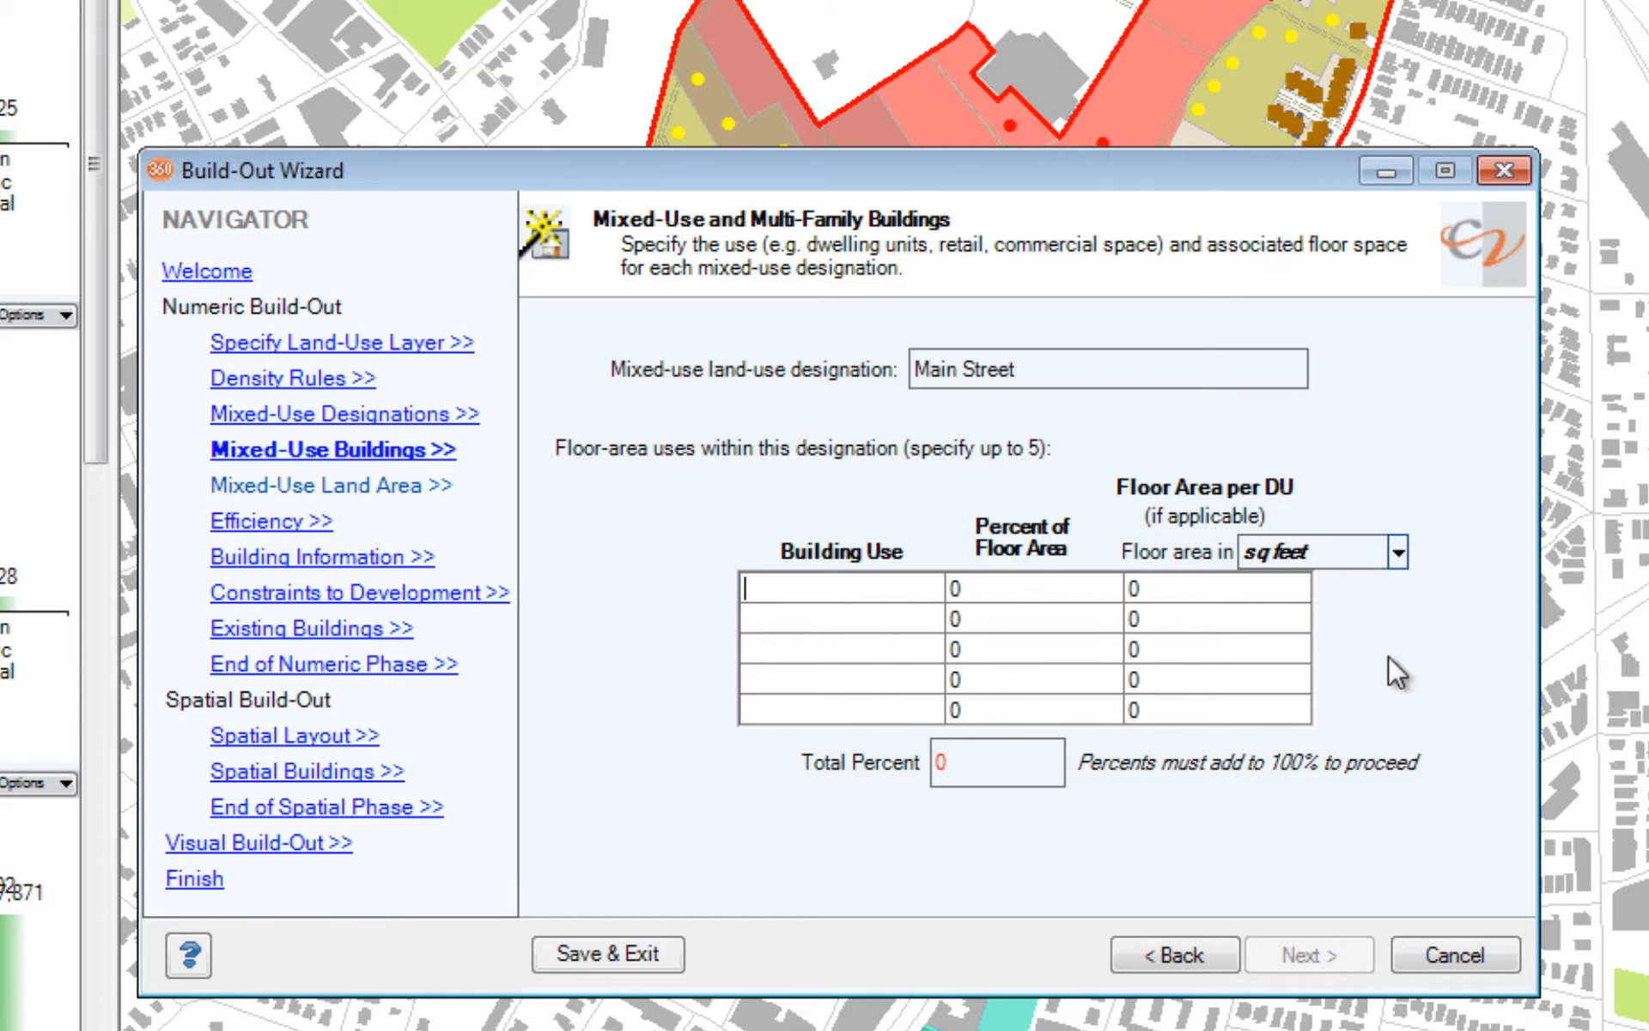
text(Retail)
click(1091, 591)
text(10)
key(Tab)
key(Tab)
text(Ofi)
key(BackSpace)
text(fice)
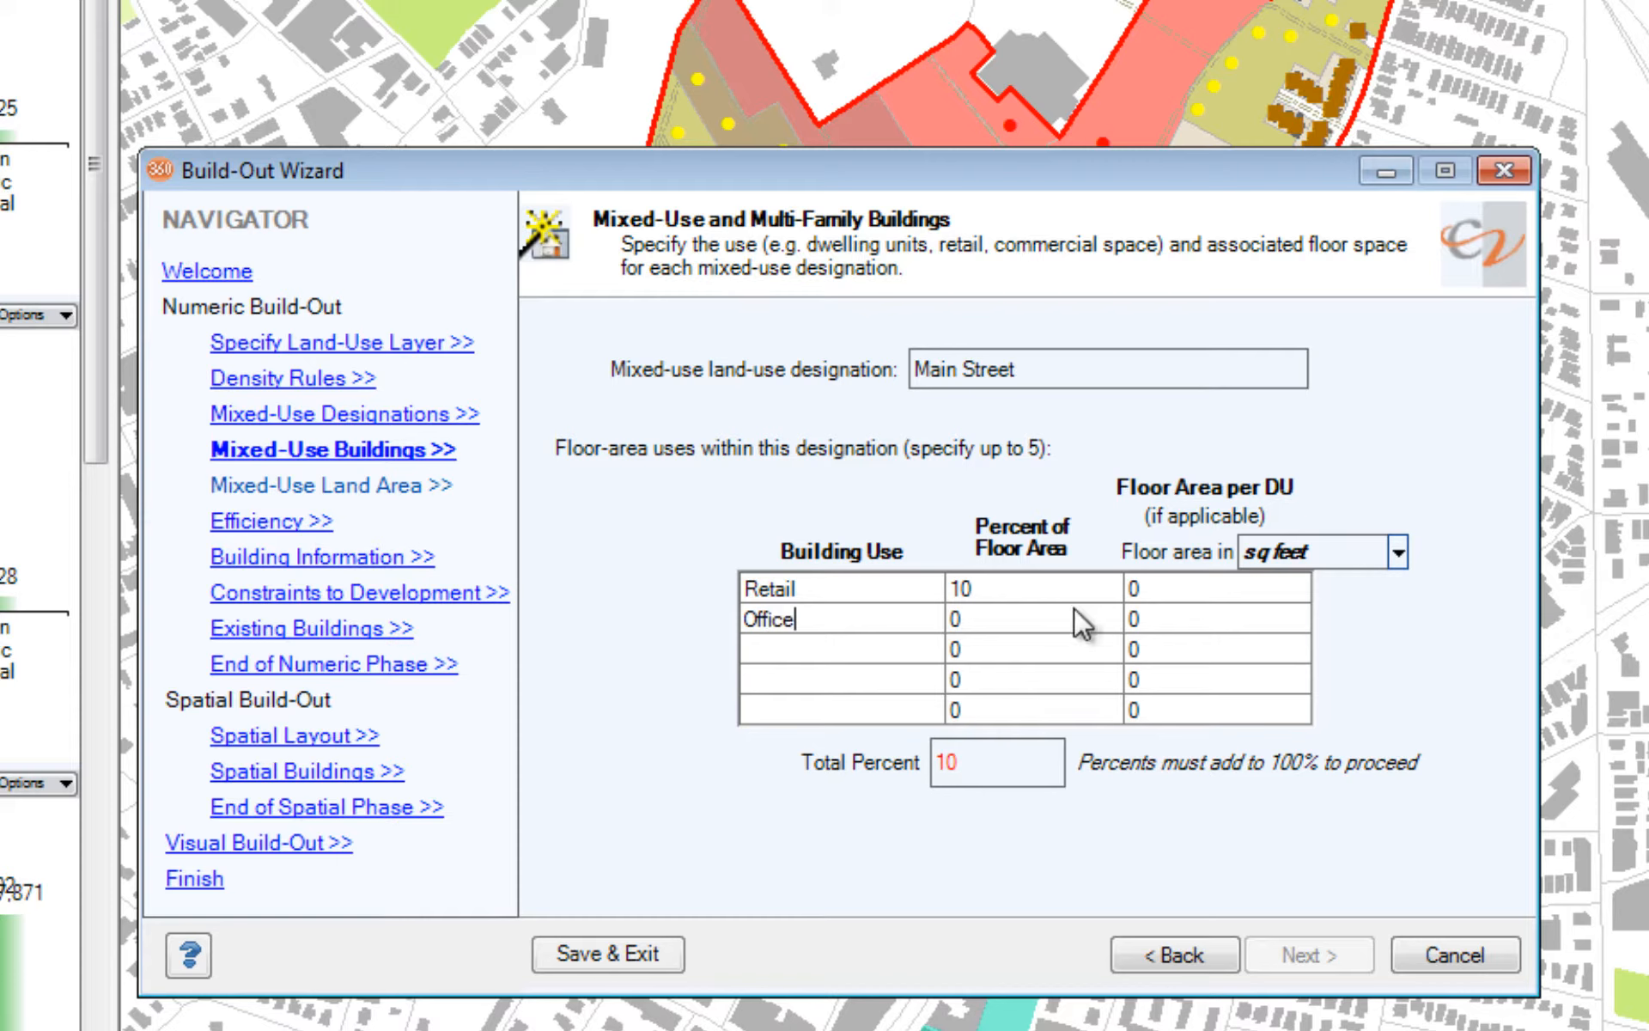
key(Tab)
text(20)
Step: Add Studios as the third Main Street building use with 20 percent of floor area
click(820, 648)
text(Stu)
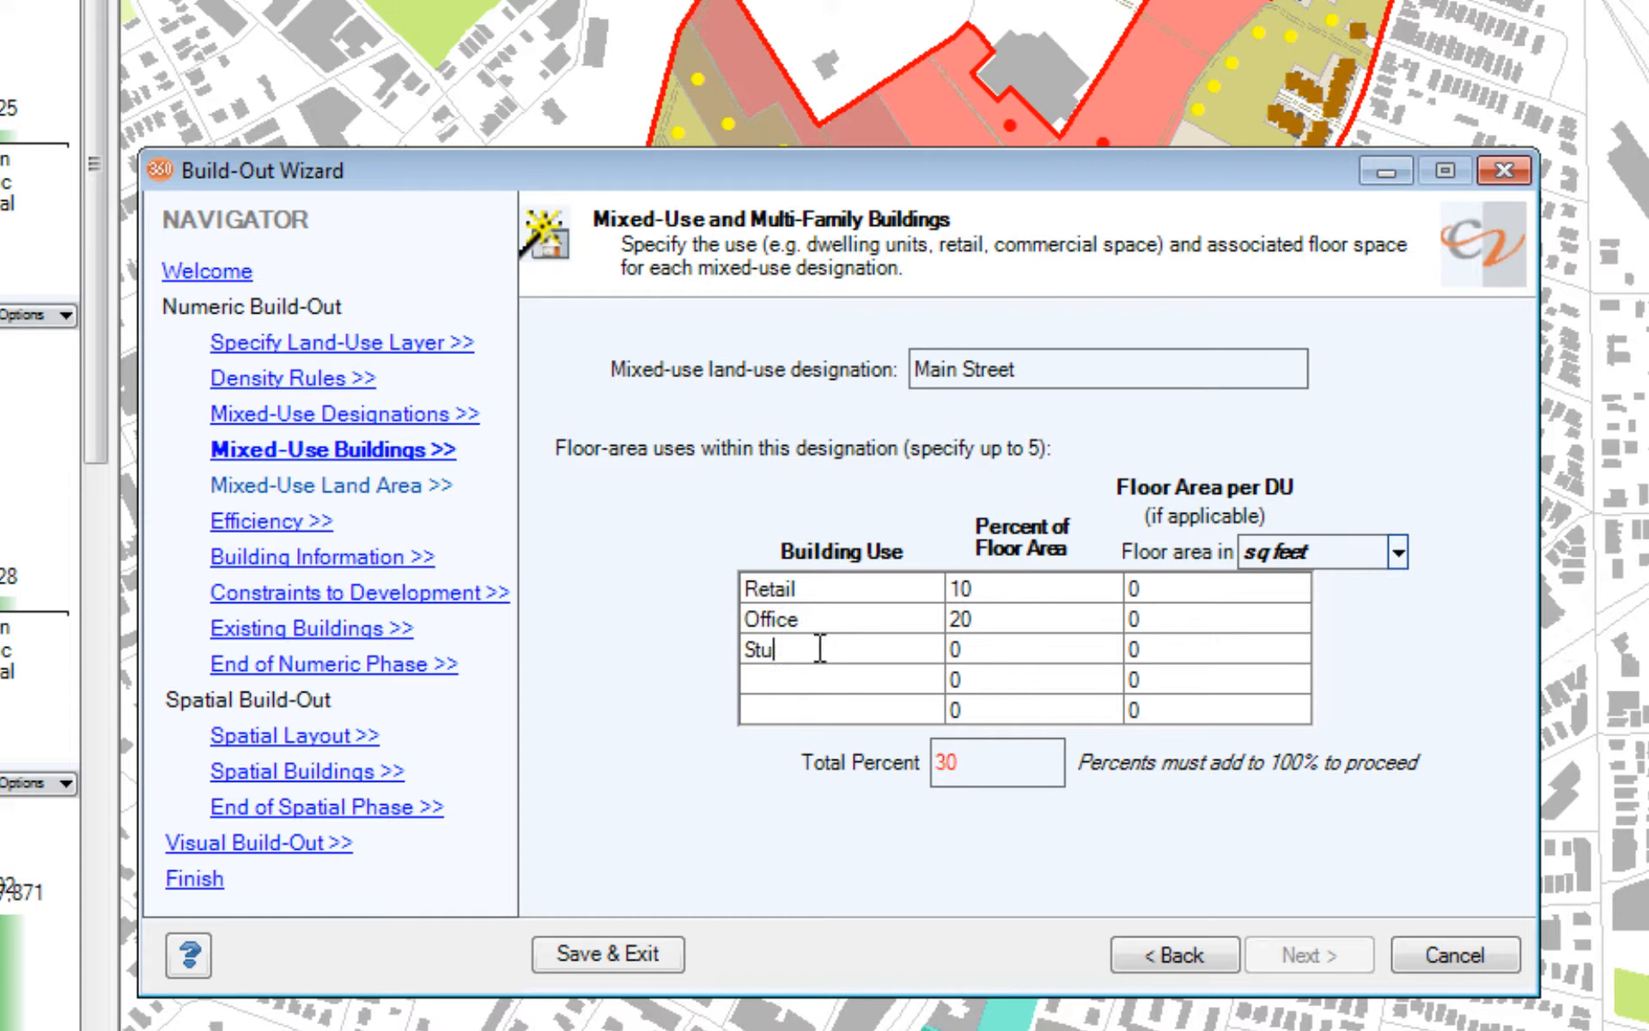
text(dios)
key(Tab)
text(20)
Step: Add One Bedroom at 20 percent and Two Bedroom at 30 percent of floor area to the Main Street uses
click(786, 679)
text(One Bedroom)
key(Tab)
text(20)
key(Tab)
key(Tab)
text(Two )
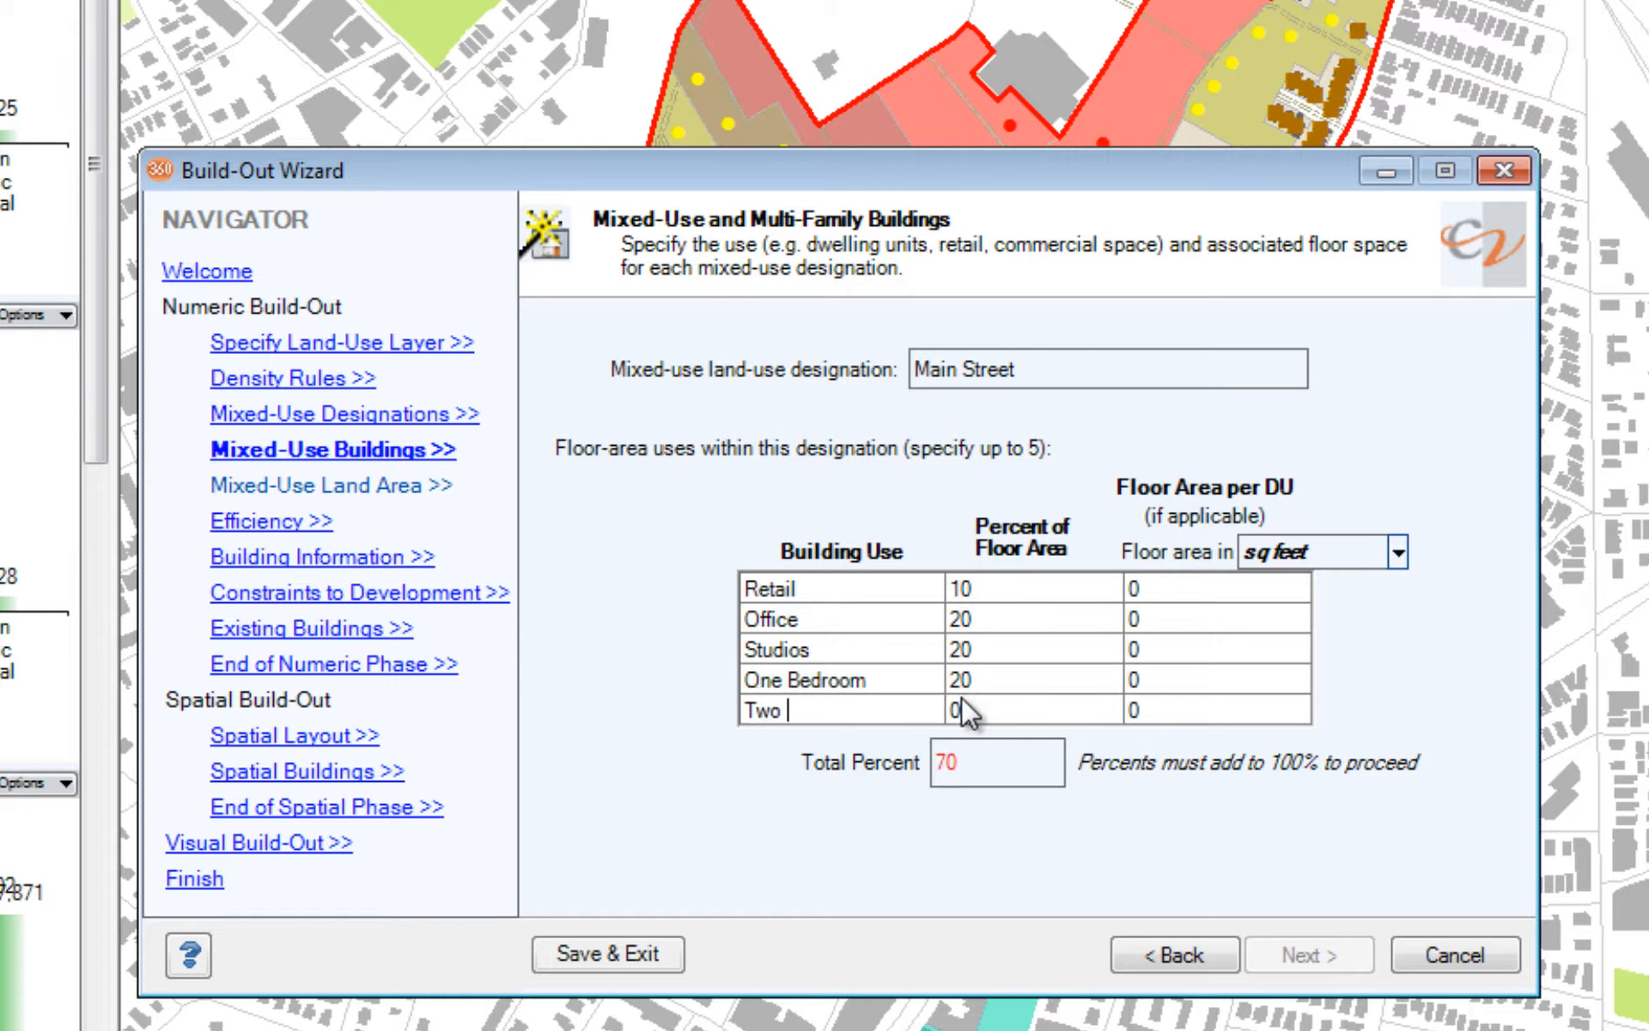
text(Bedroom)
key(Tab)
text(30)
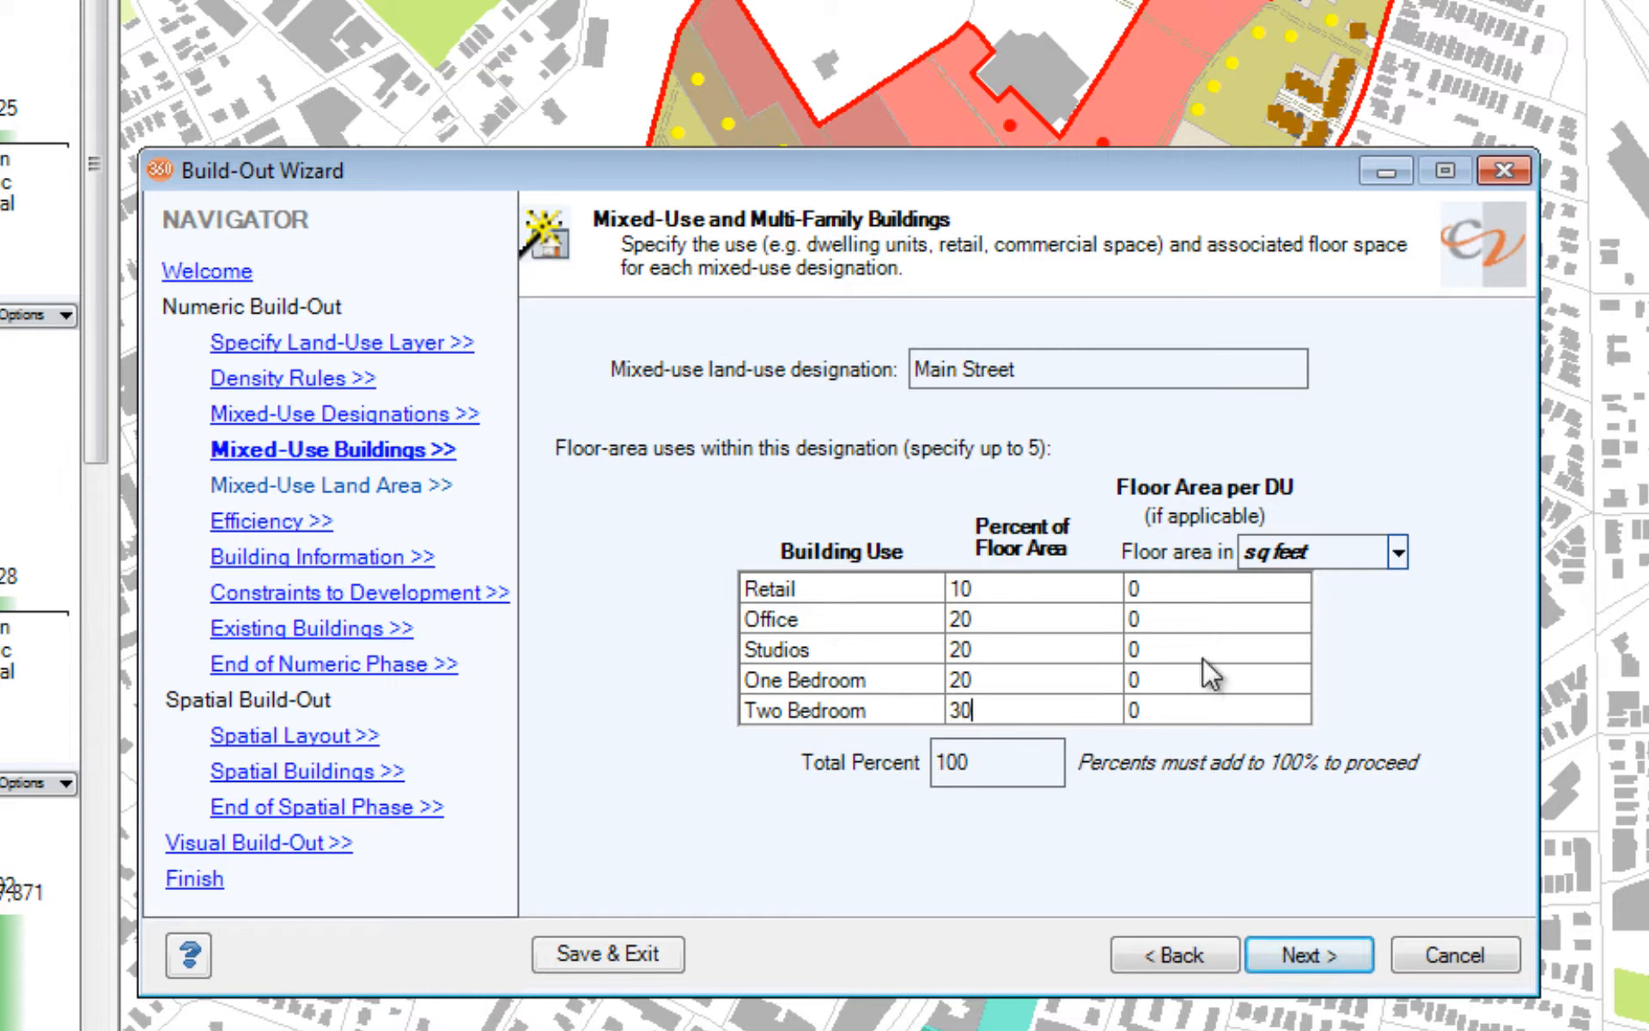
Step: Set the floor area per dwelling unit to 700 sq feet for Studios, 1000 for One Bedroom and 1300 for Two Bedroom
click(1203, 649)
text(700)
click(1189, 683)
text(1000)
click(1200, 713)
text(1300)
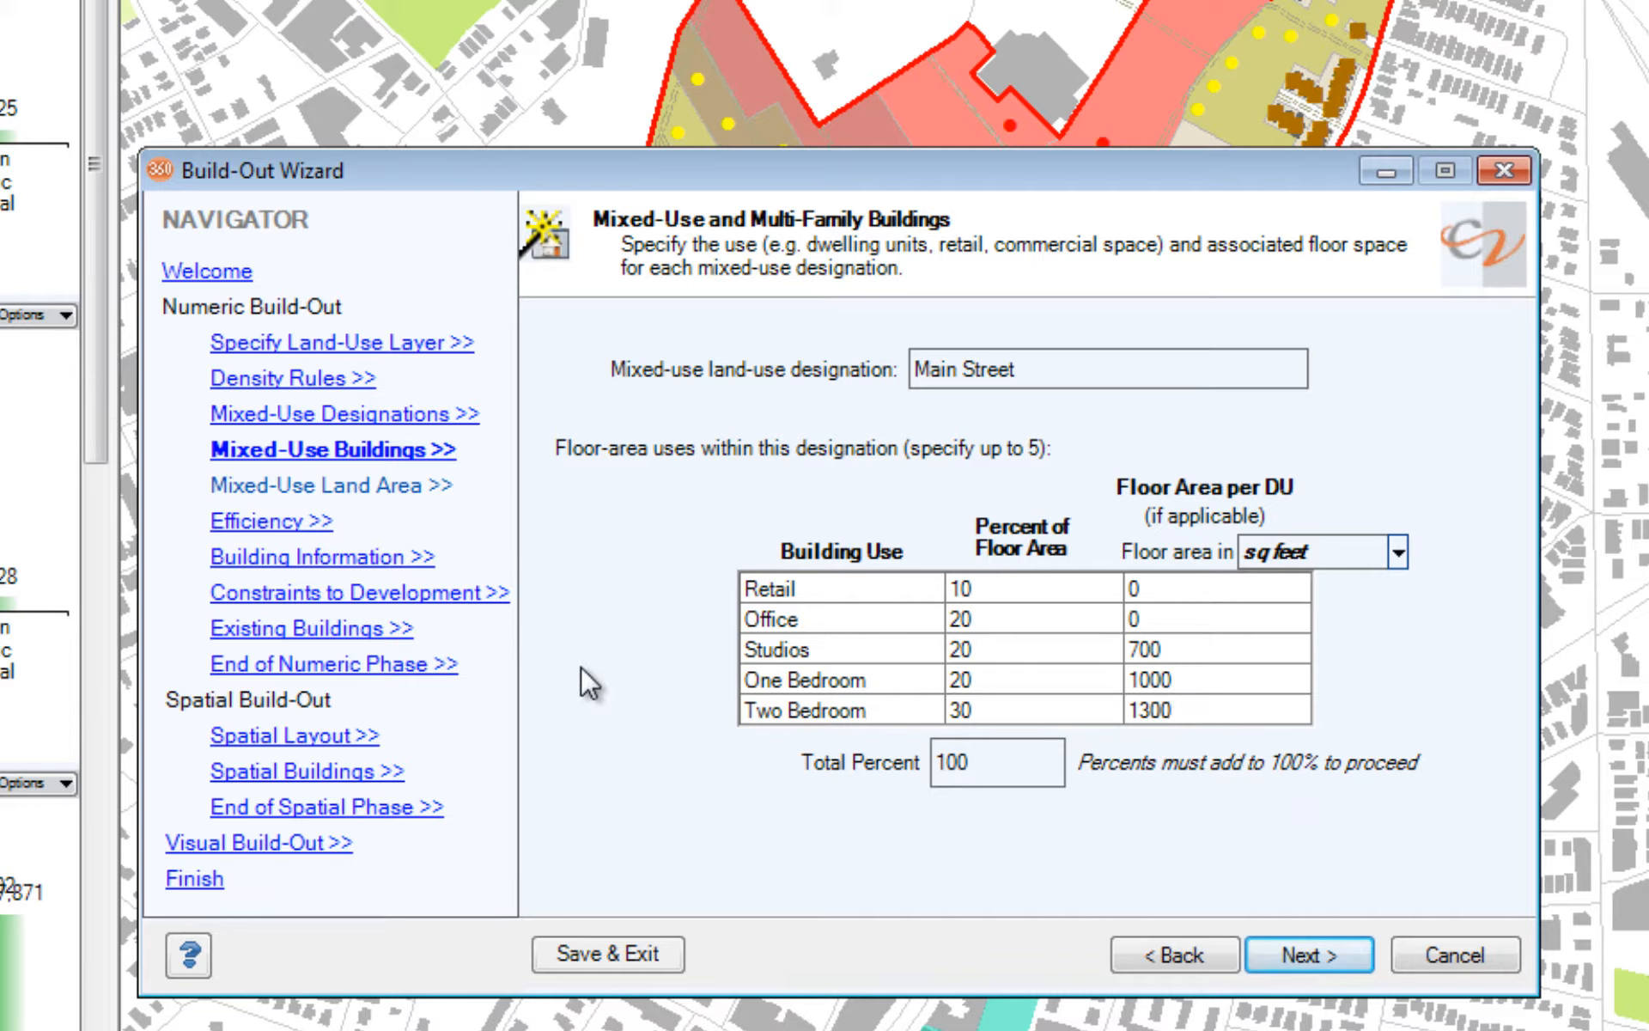
Step: Open the optional building information settings and view the redevelopment area on the map behind the wizard
click(333, 558)
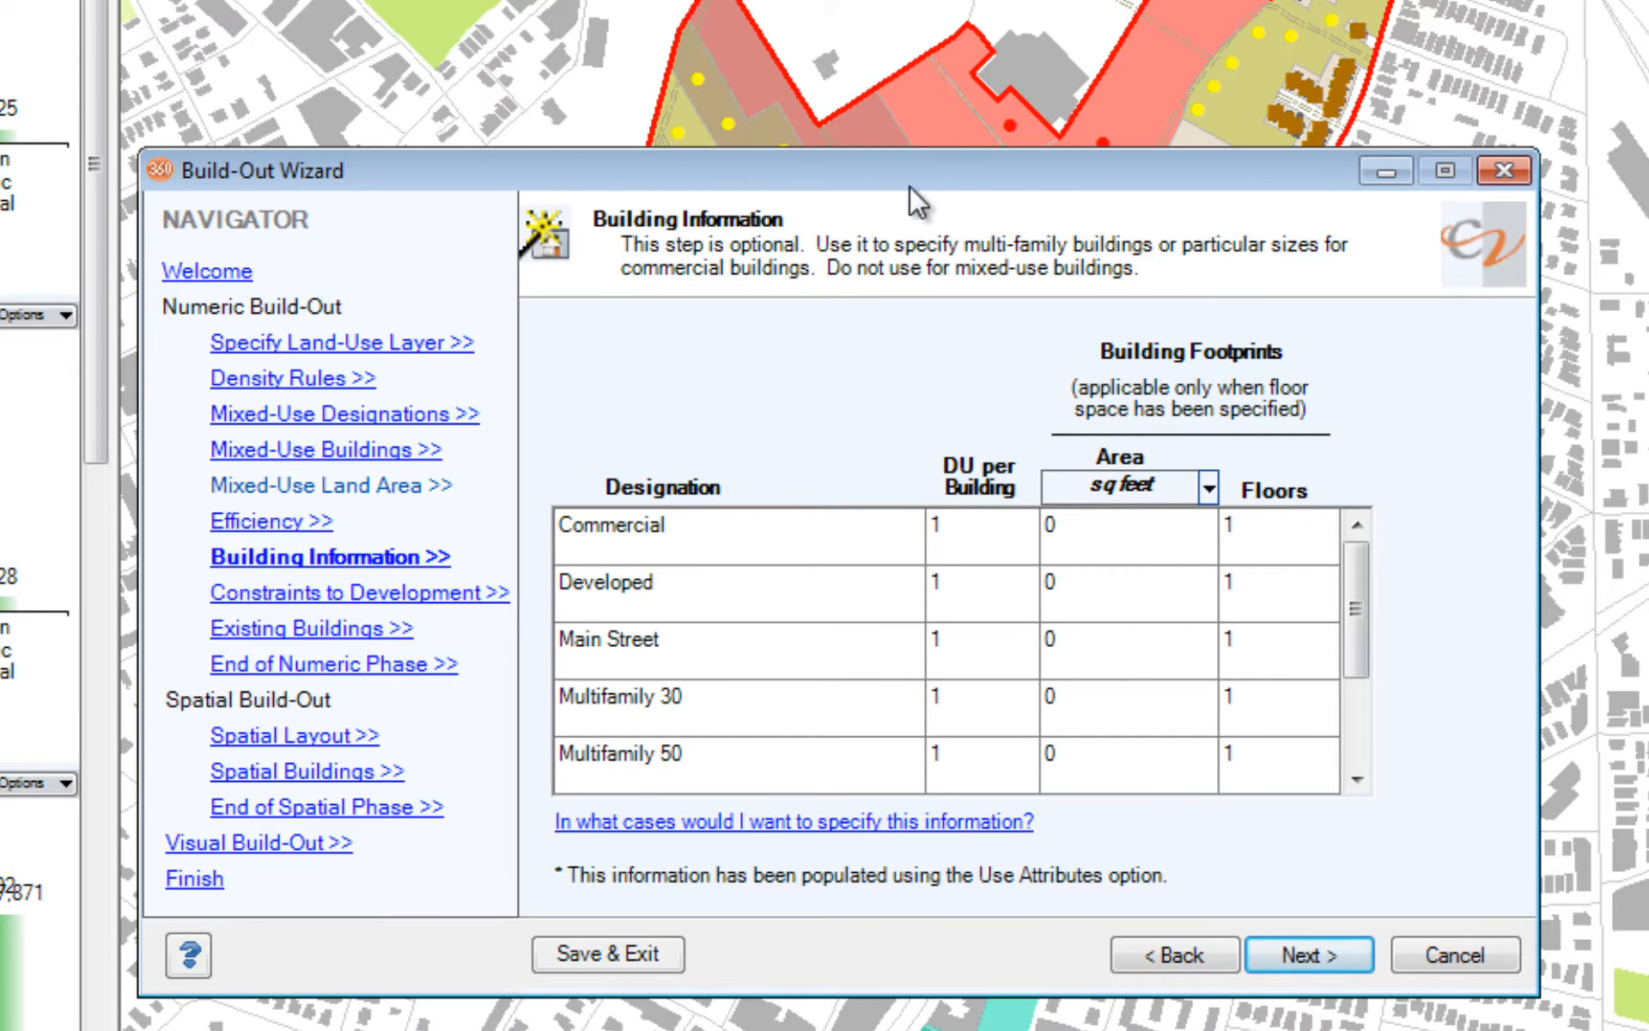
drag(906, 168, 725, 842)
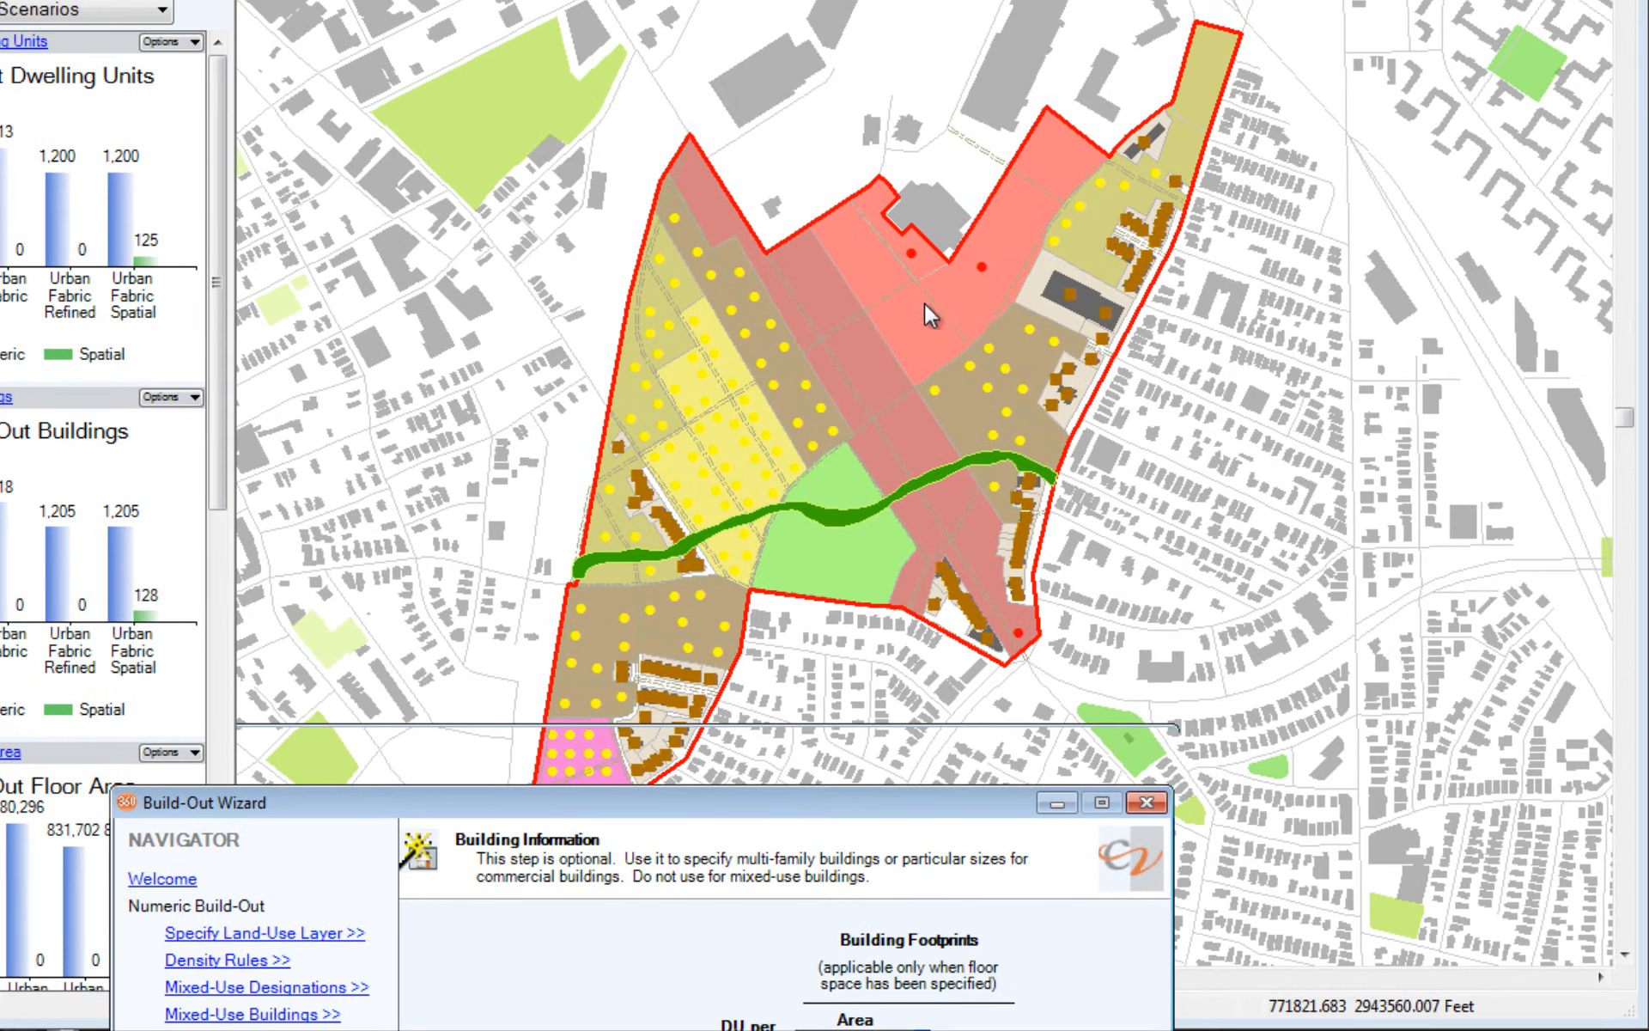
drag(754, 801, 841, 210)
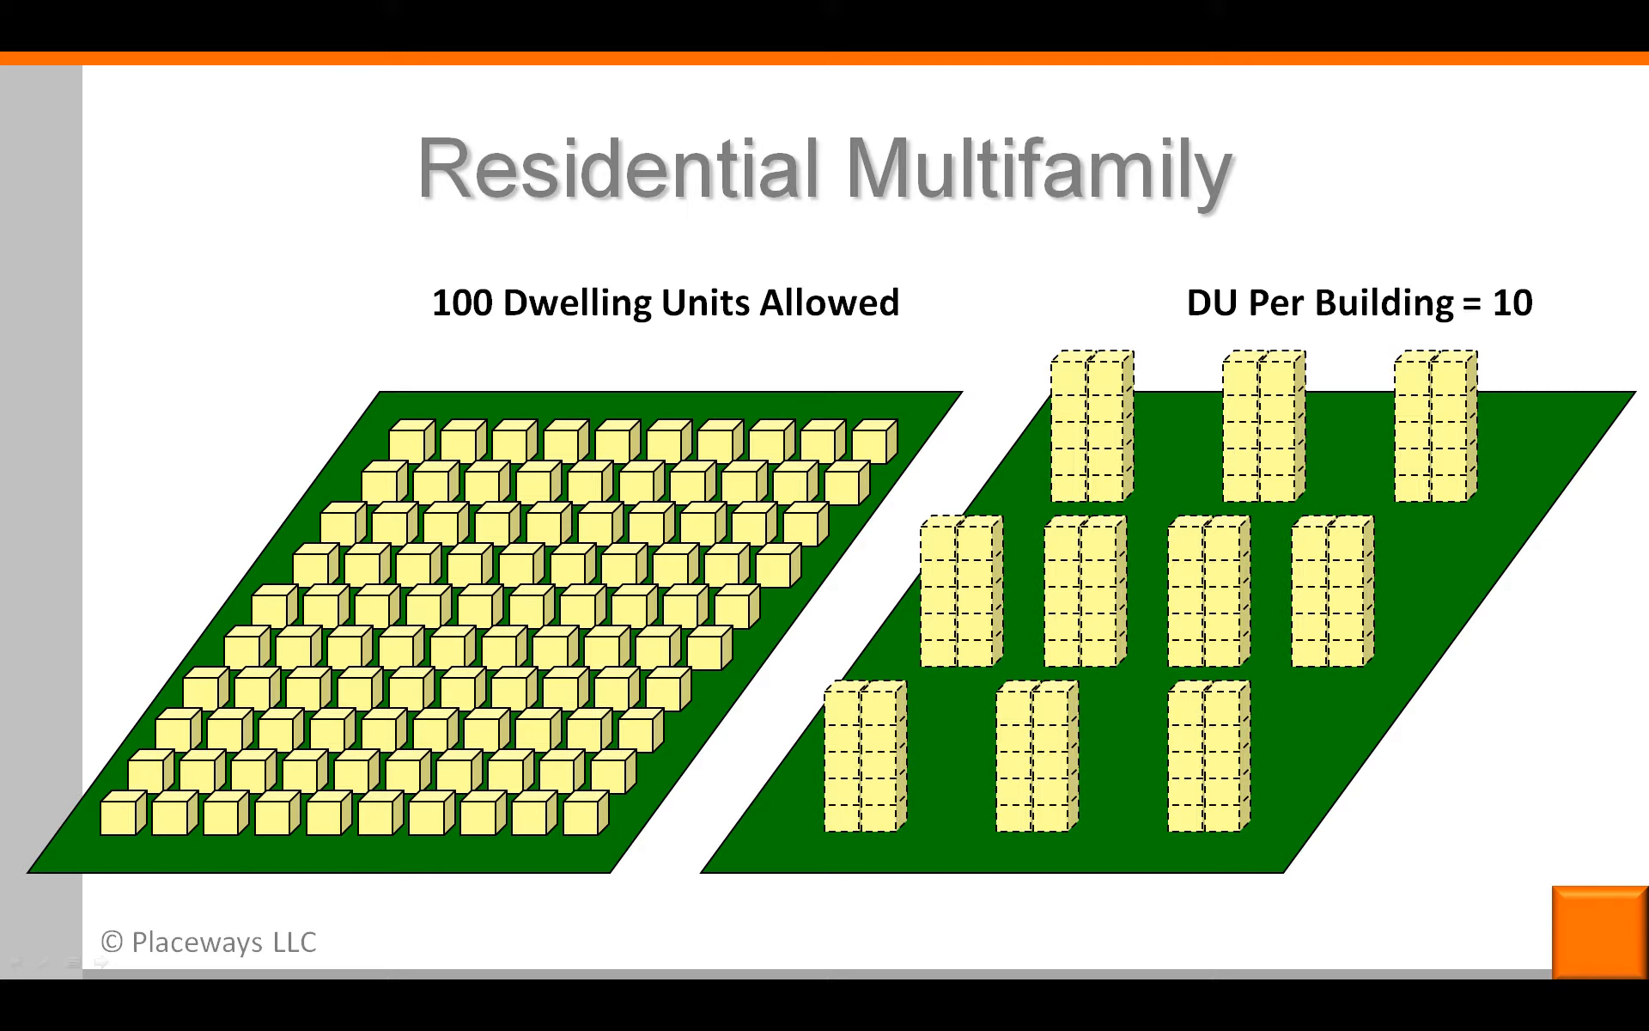
key(Right)
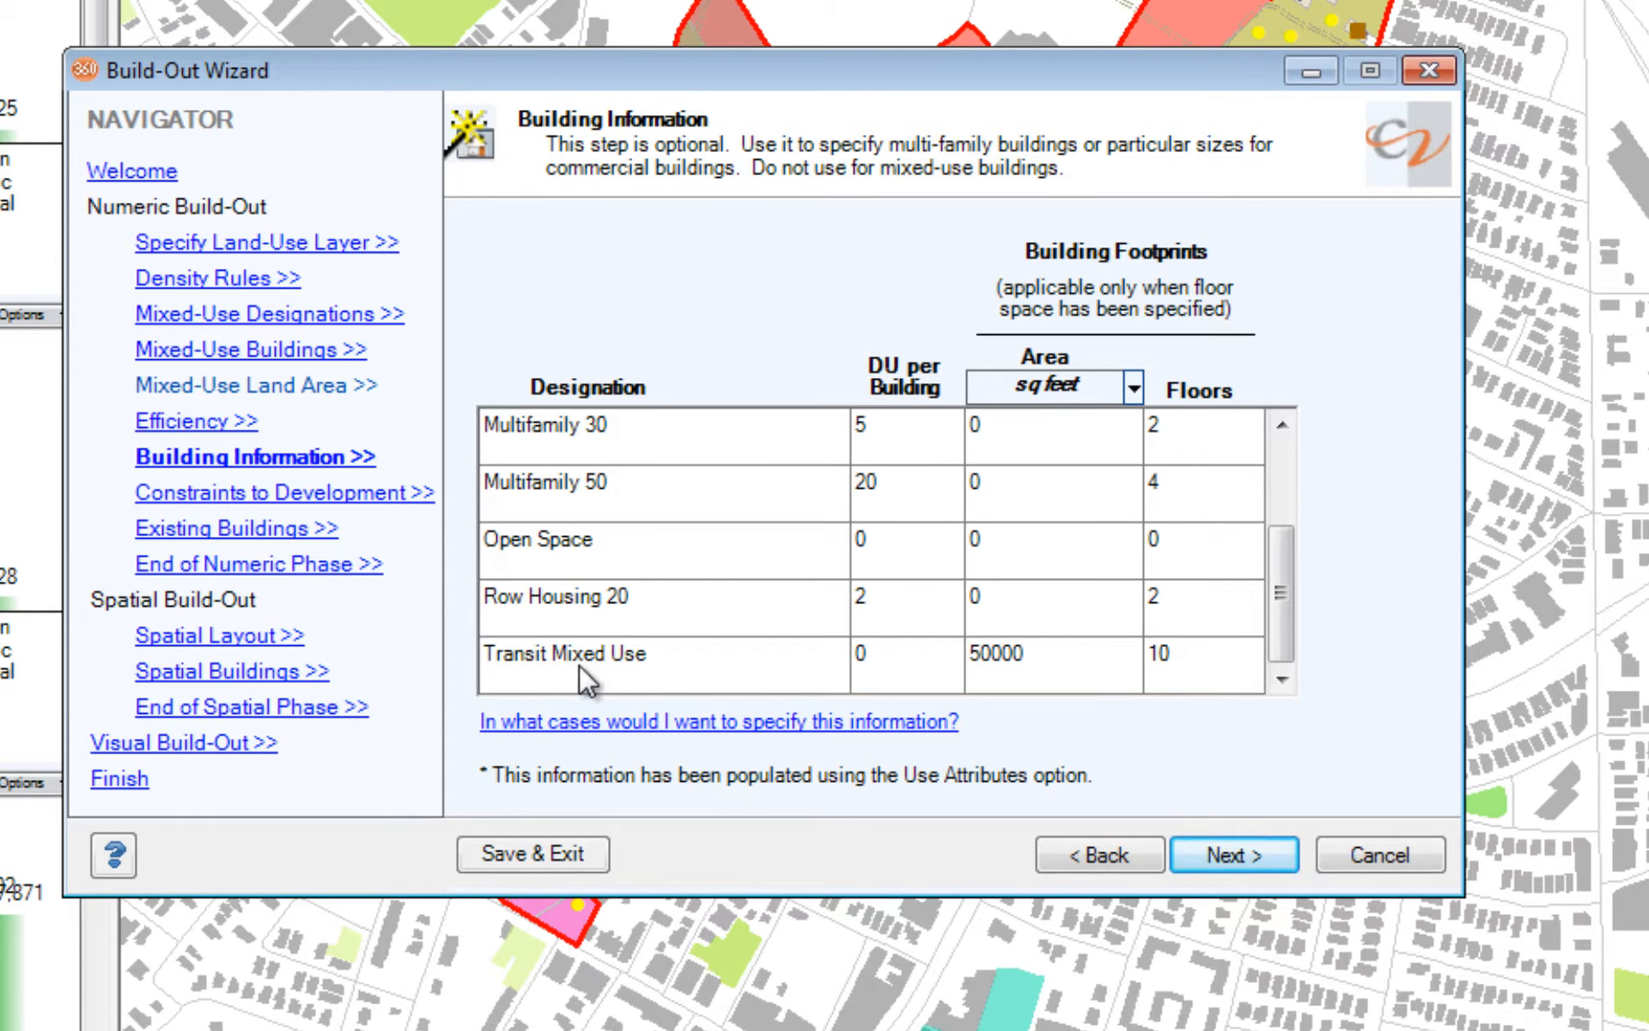
Step: Set the spatial building type to Footprints for the Commercial, Developed and Main Street designations
click(249, 676)
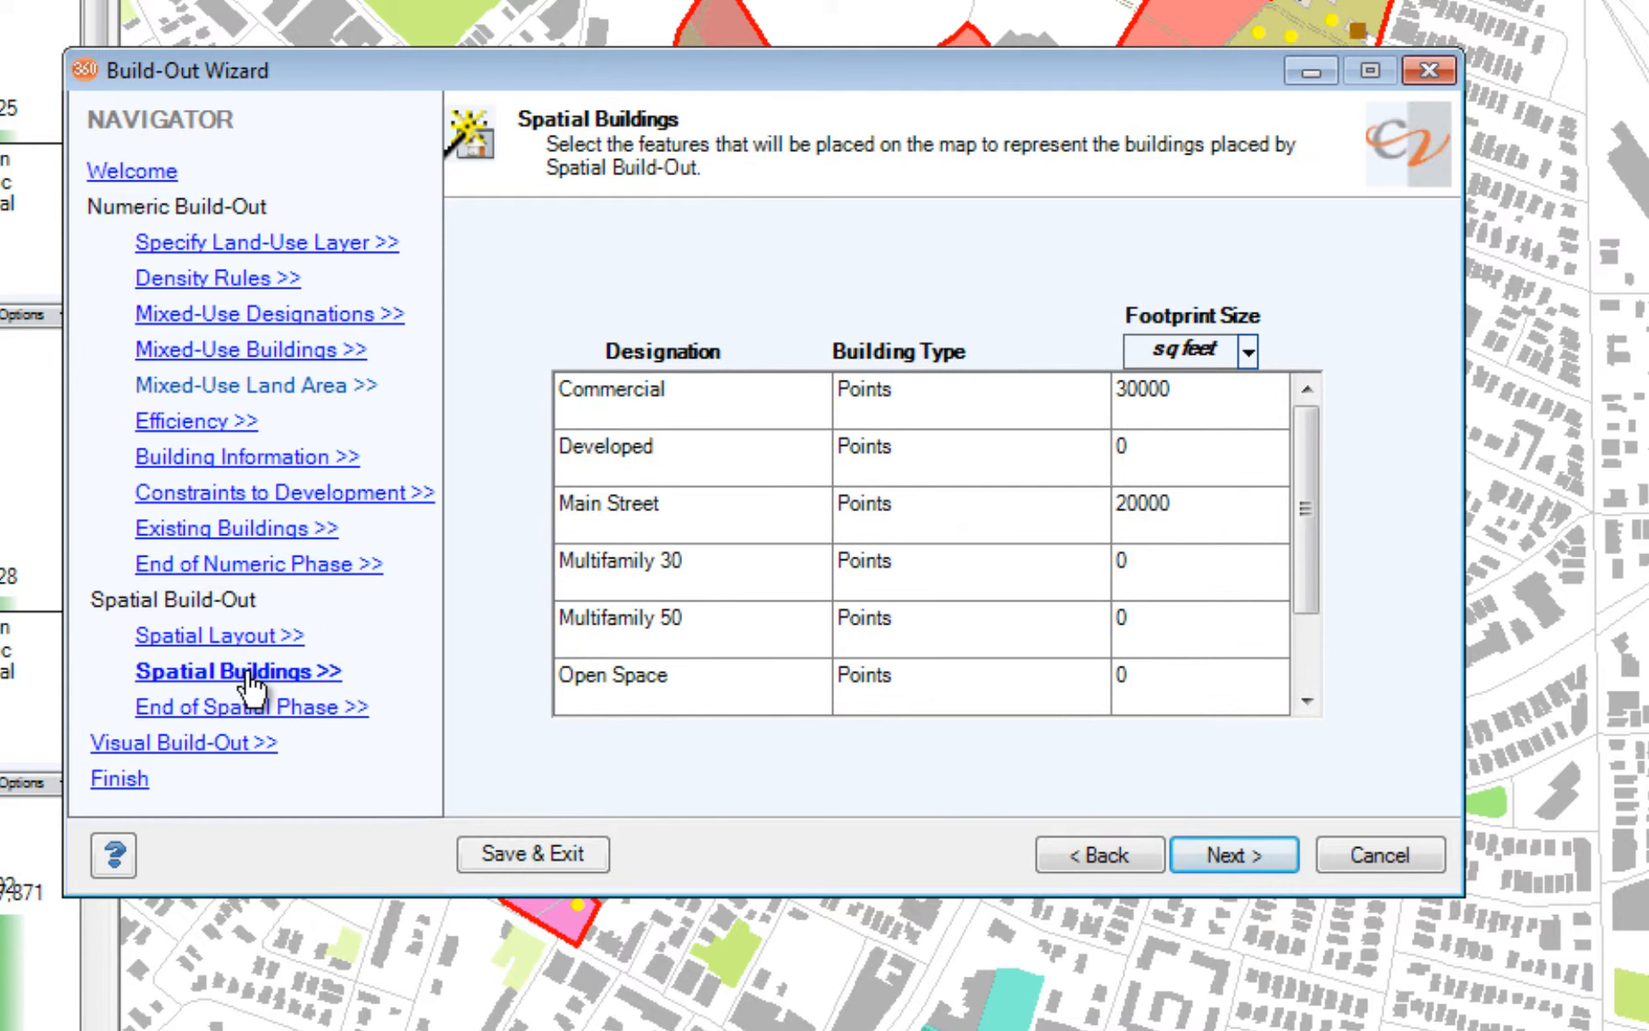
click(976, 394)
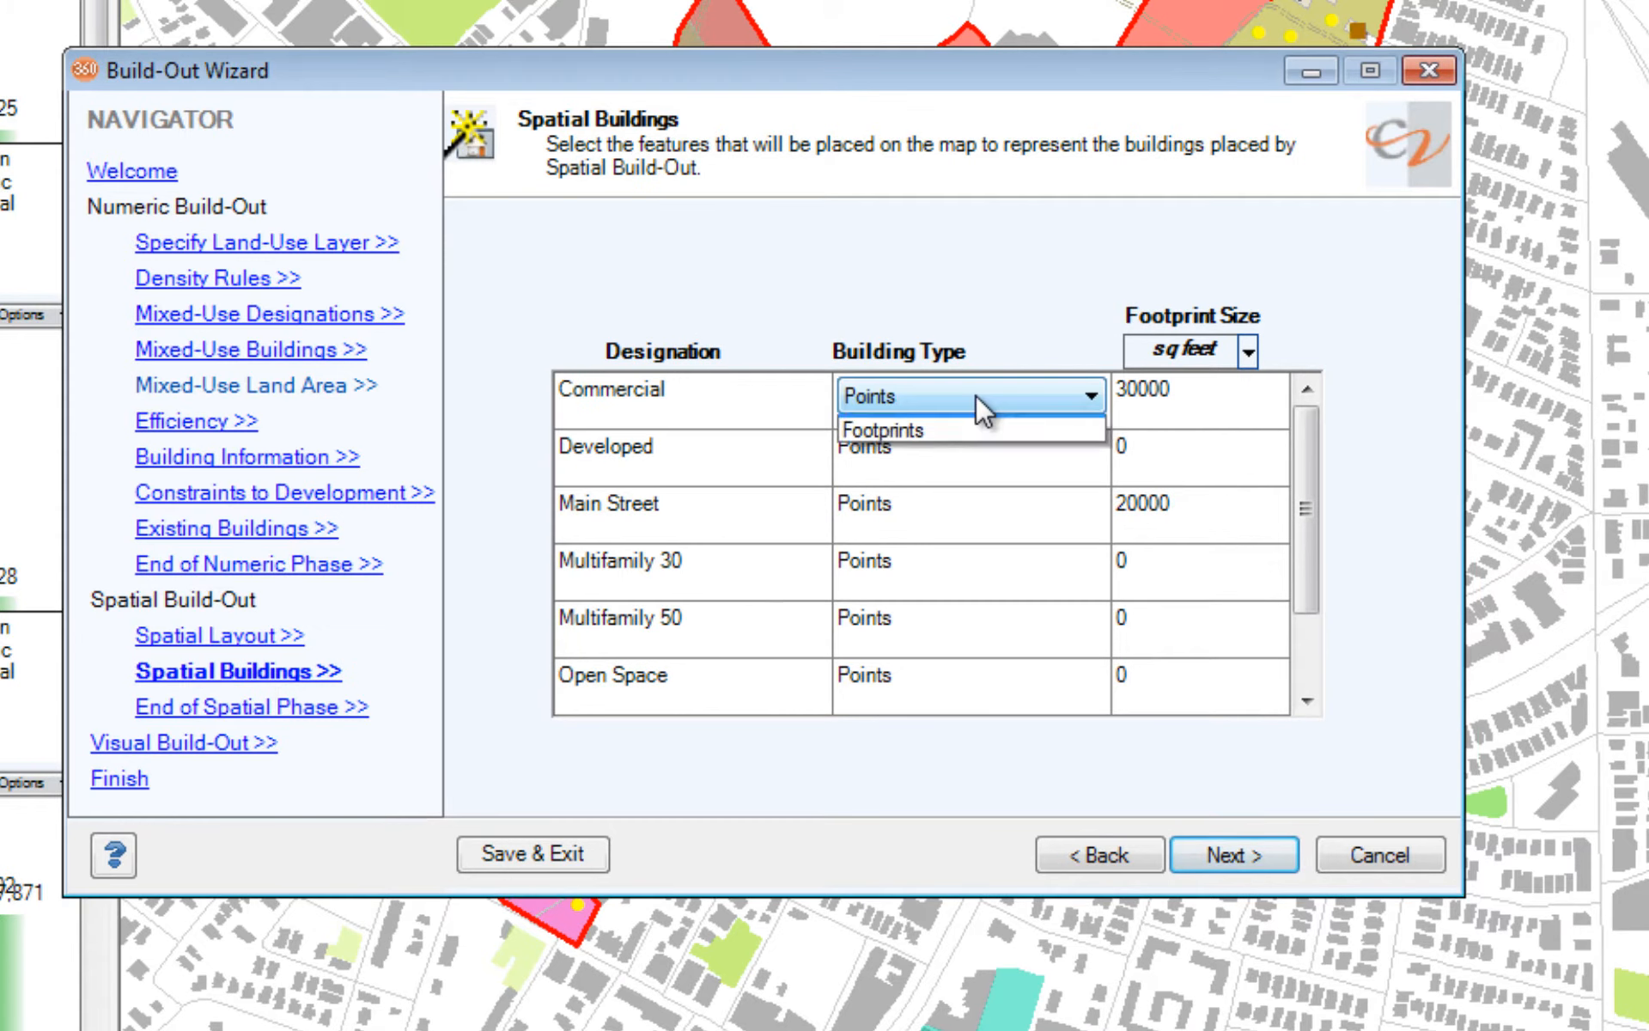
click(968, 451)
click(969, 451)
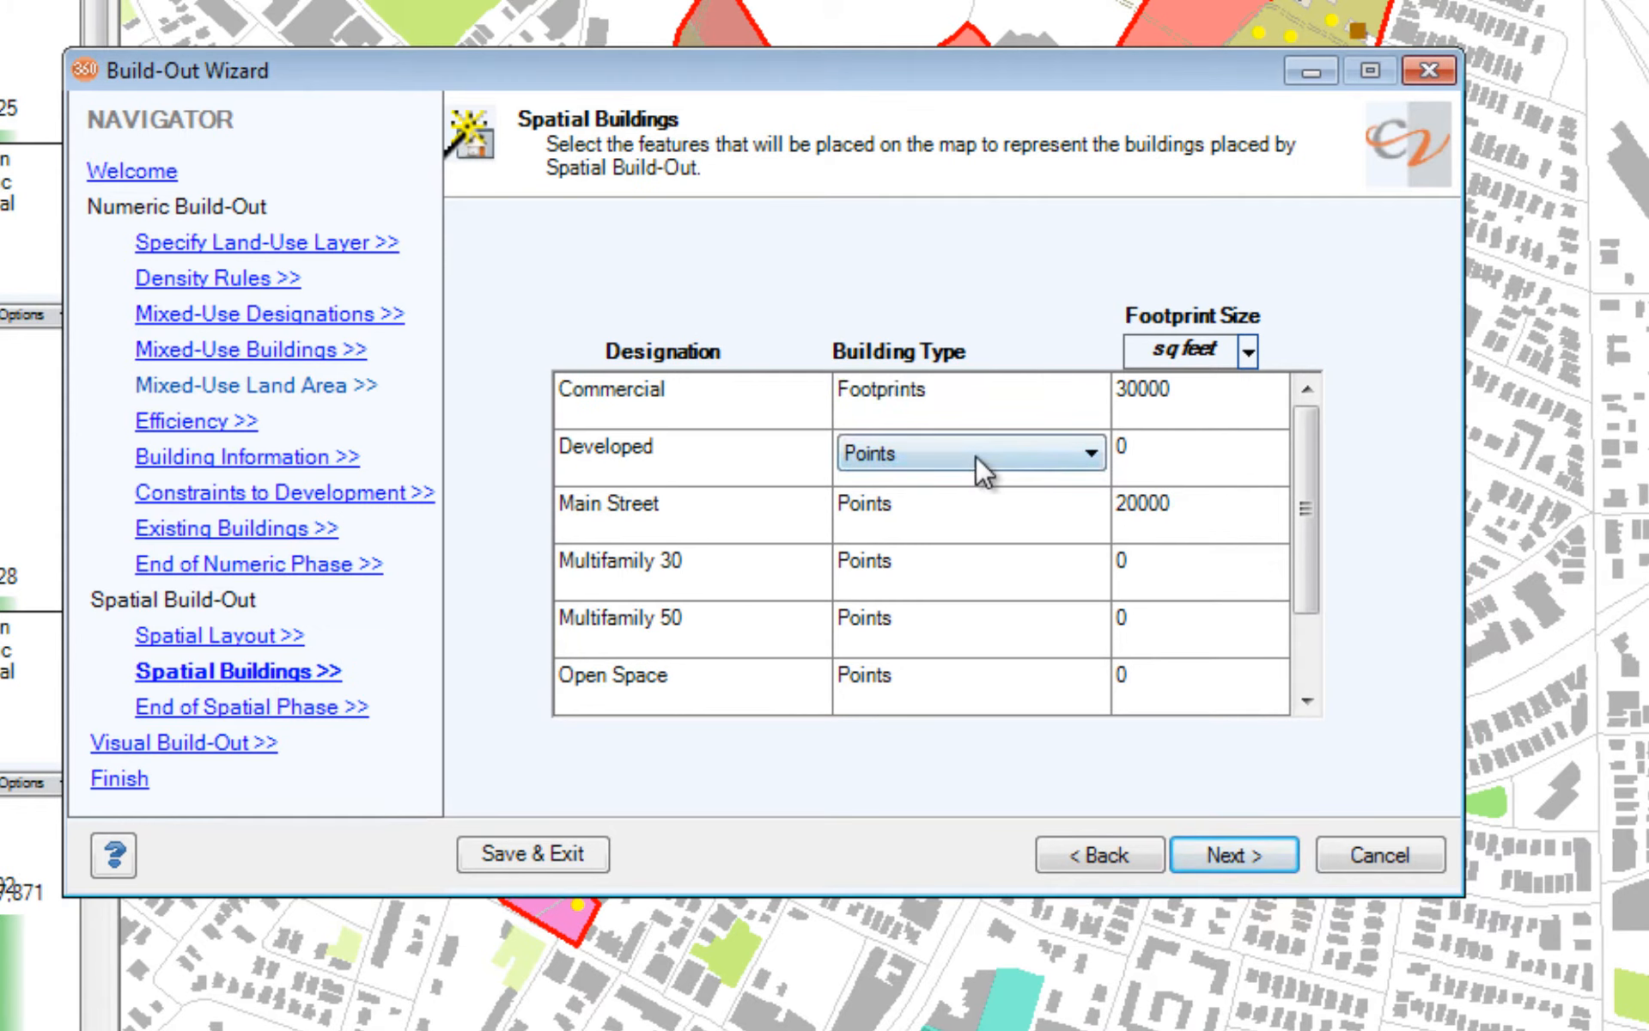
click(976, 455)
click(978, 507)
click(979, 513)
click(981, 513)
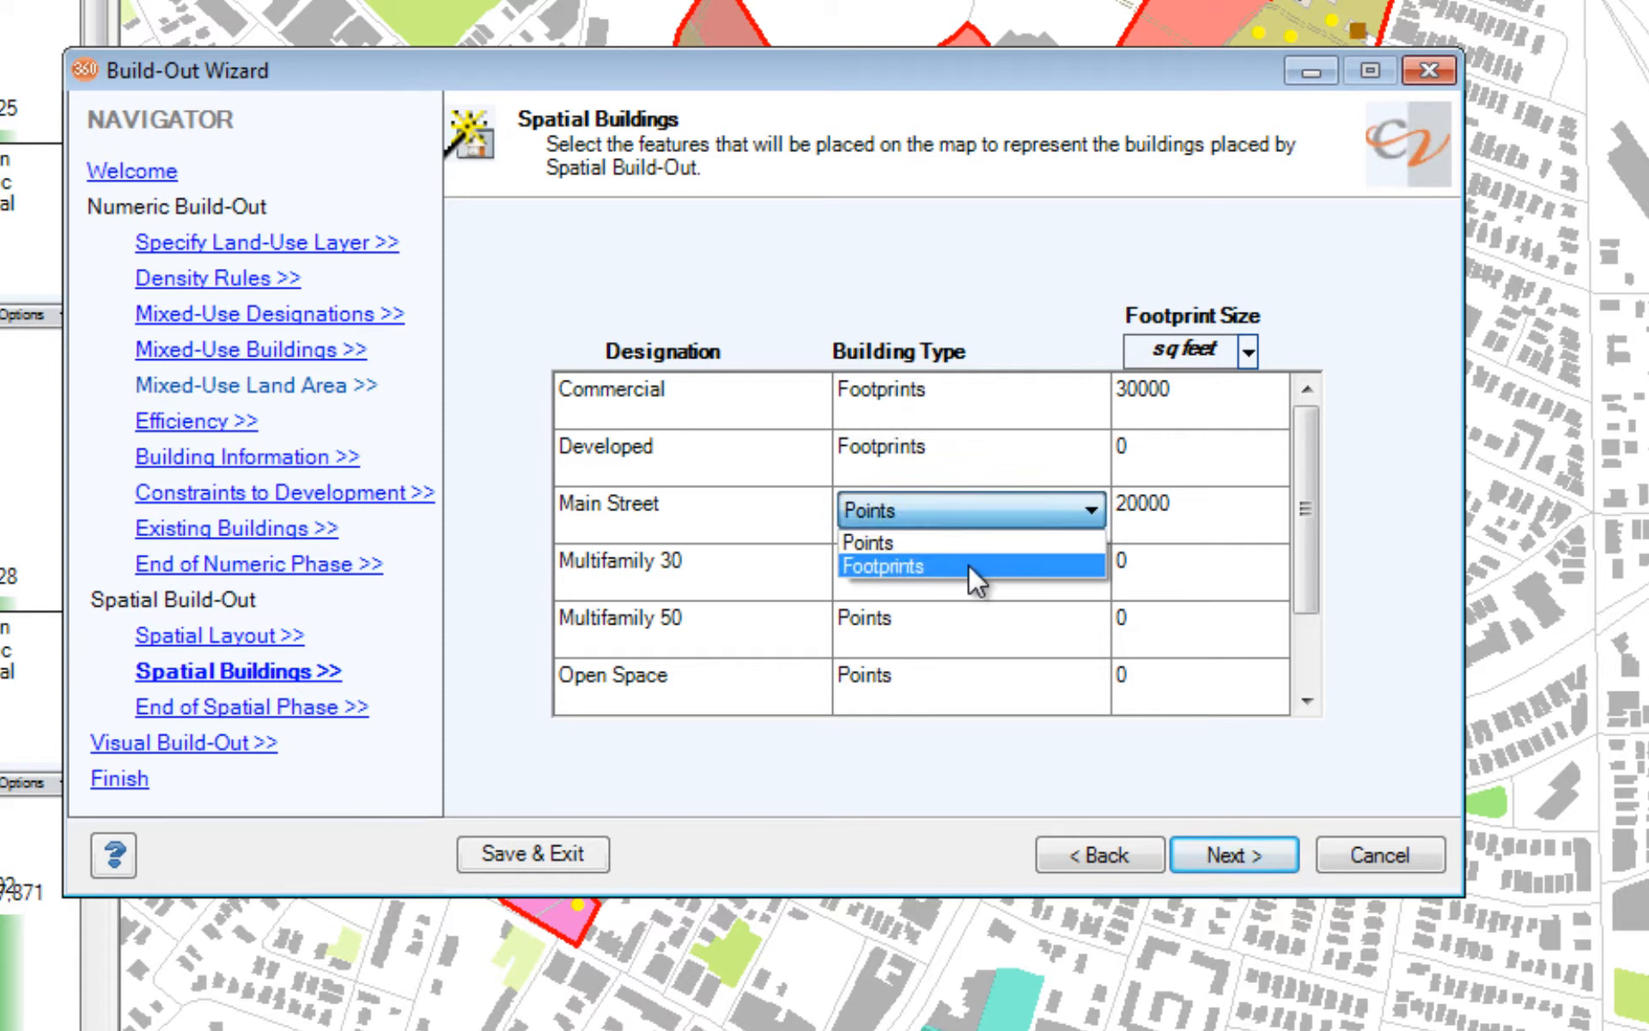
click(967, 566)
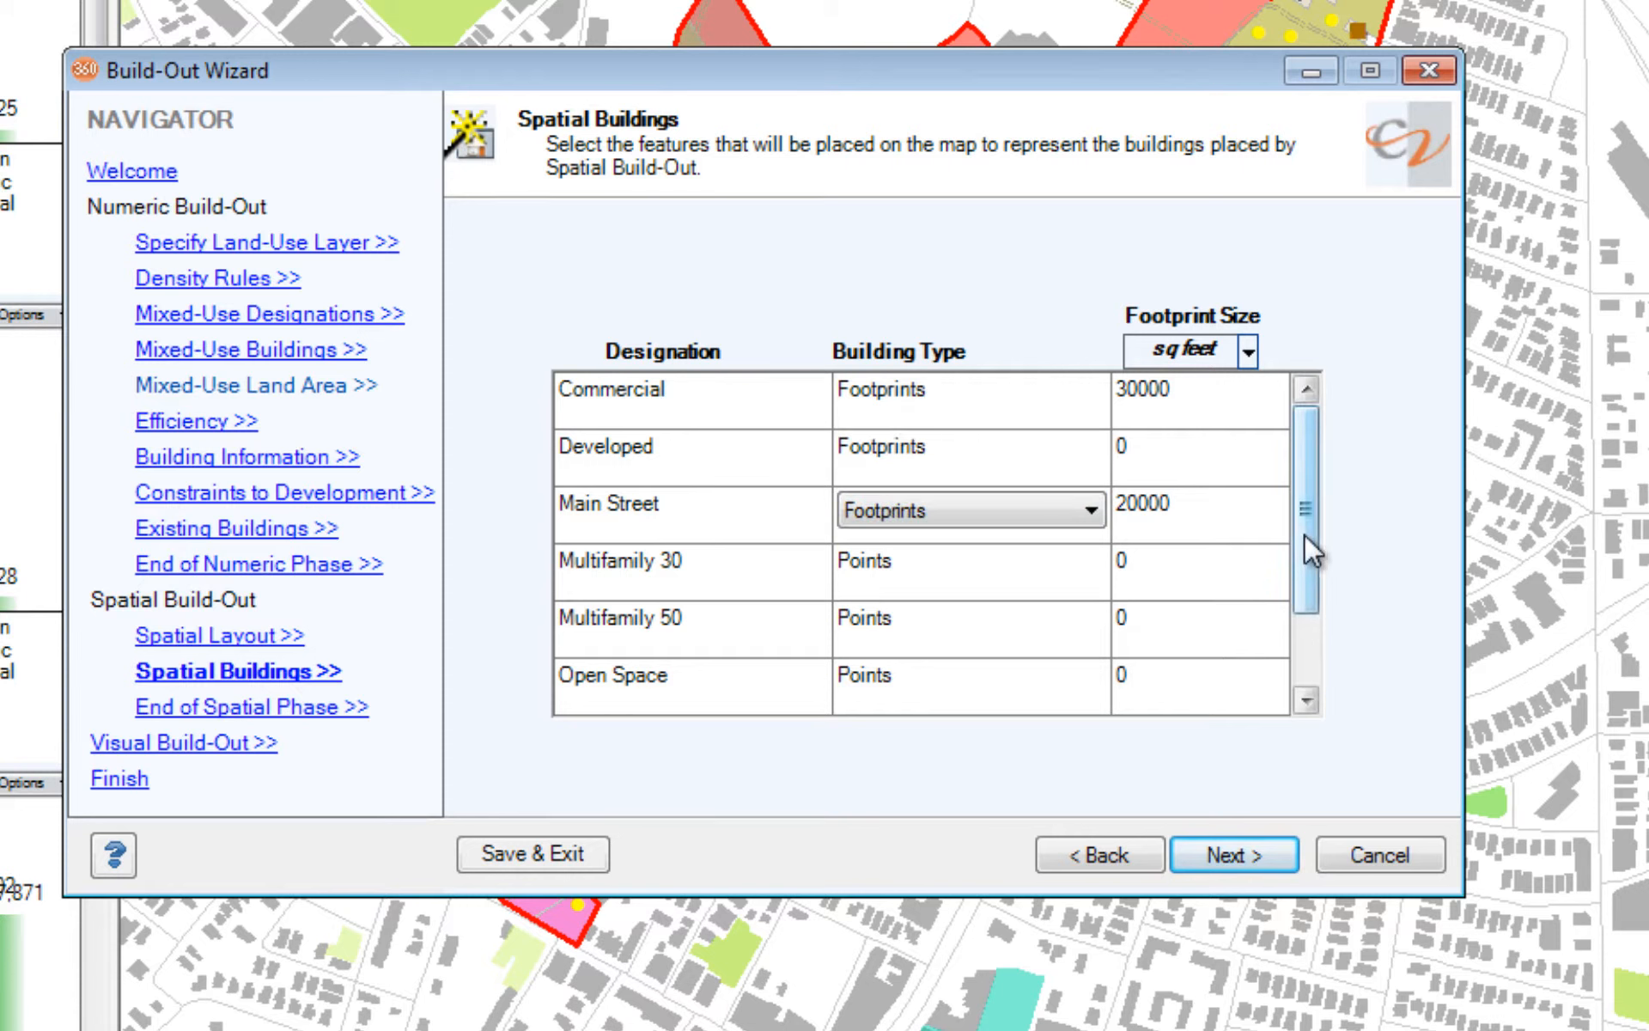
Step: Set the spatial building type of the Transit Mixed Use designation to Footprints
drag(1304, 534, 1305, 629)
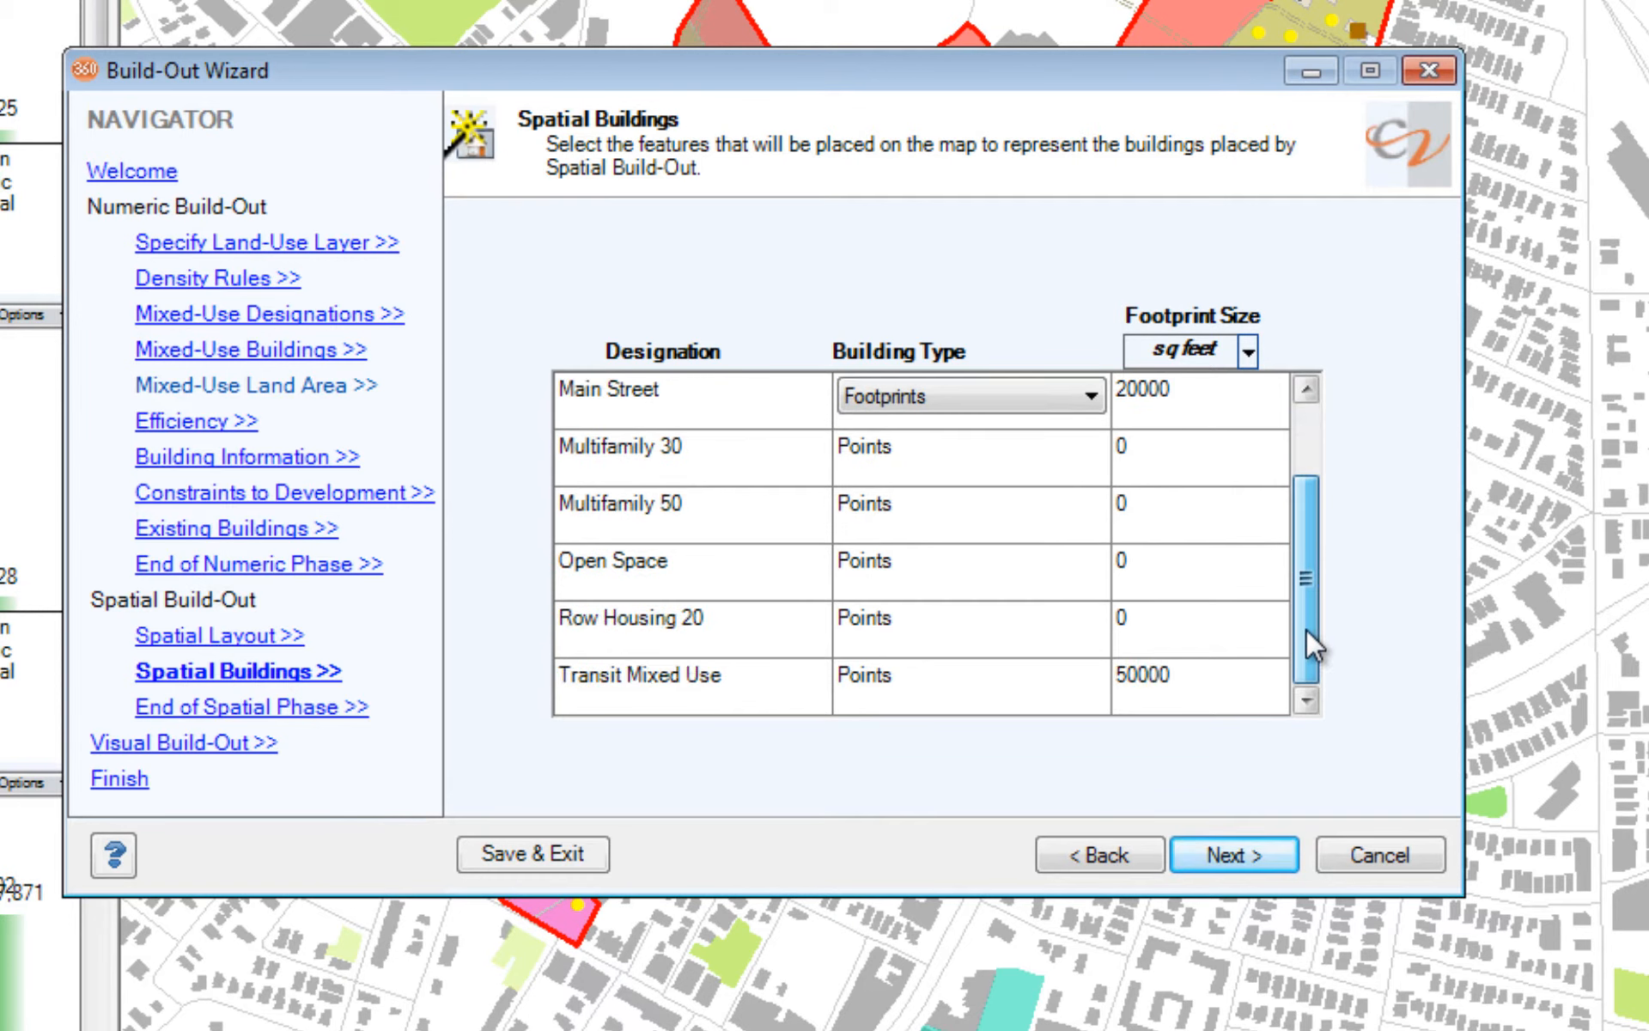
click(956, 689)
click(956, 685)
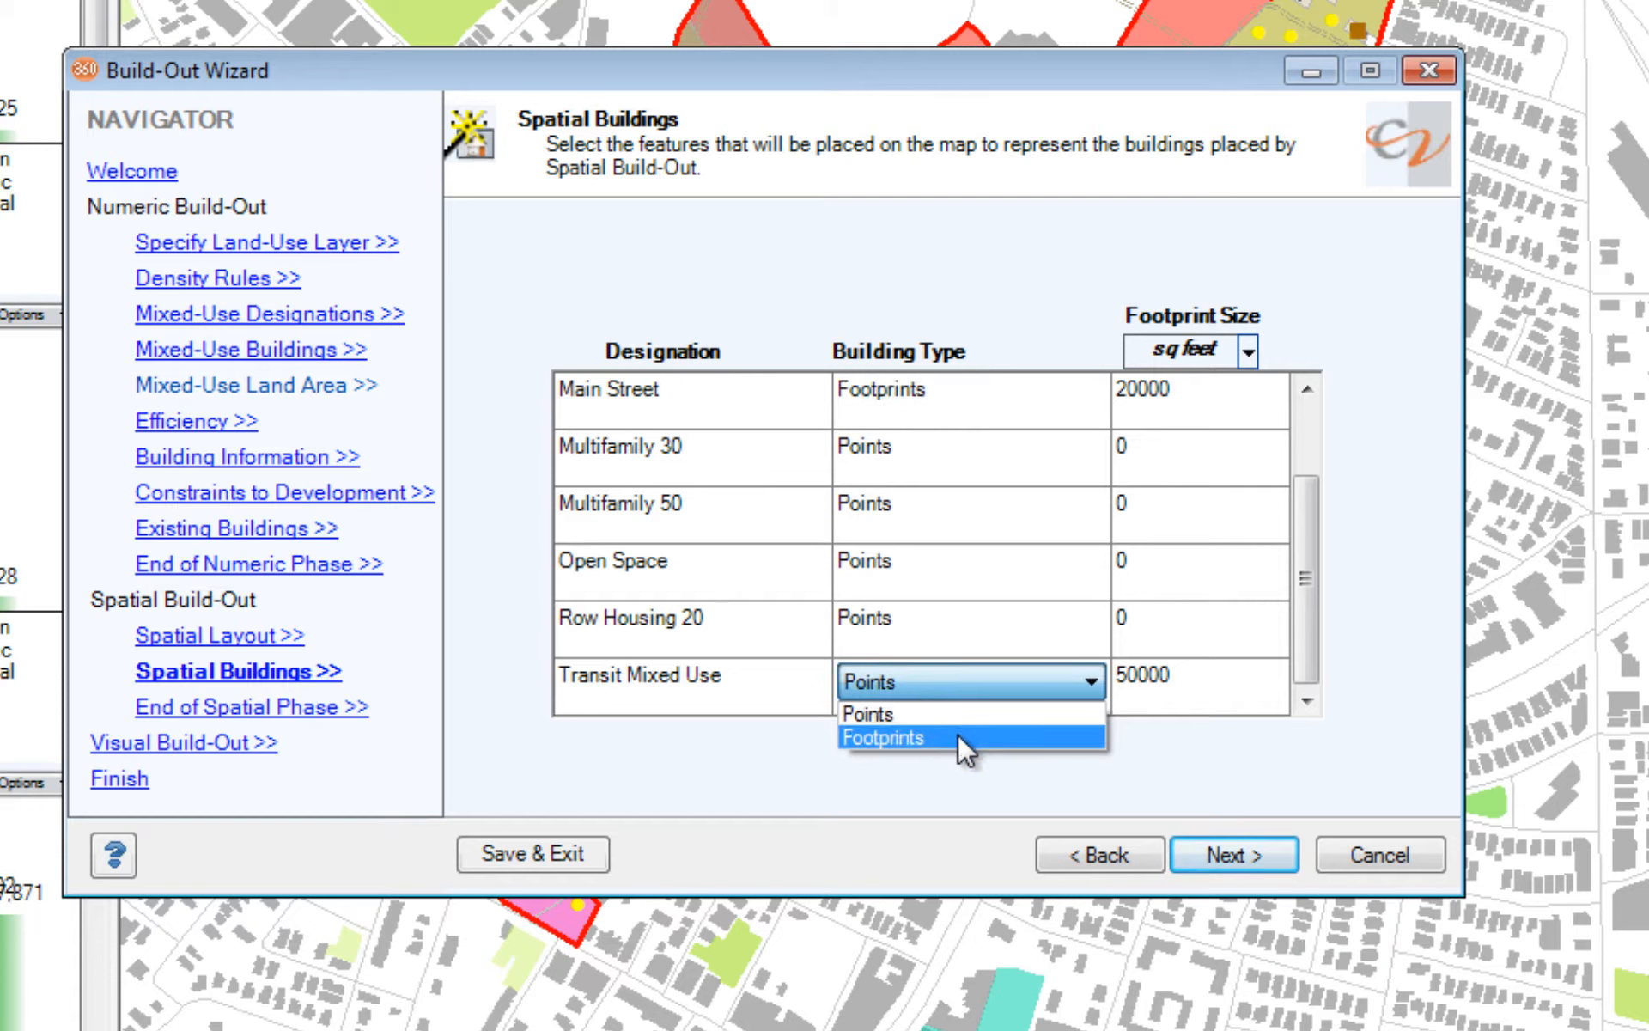
click(957, 734)
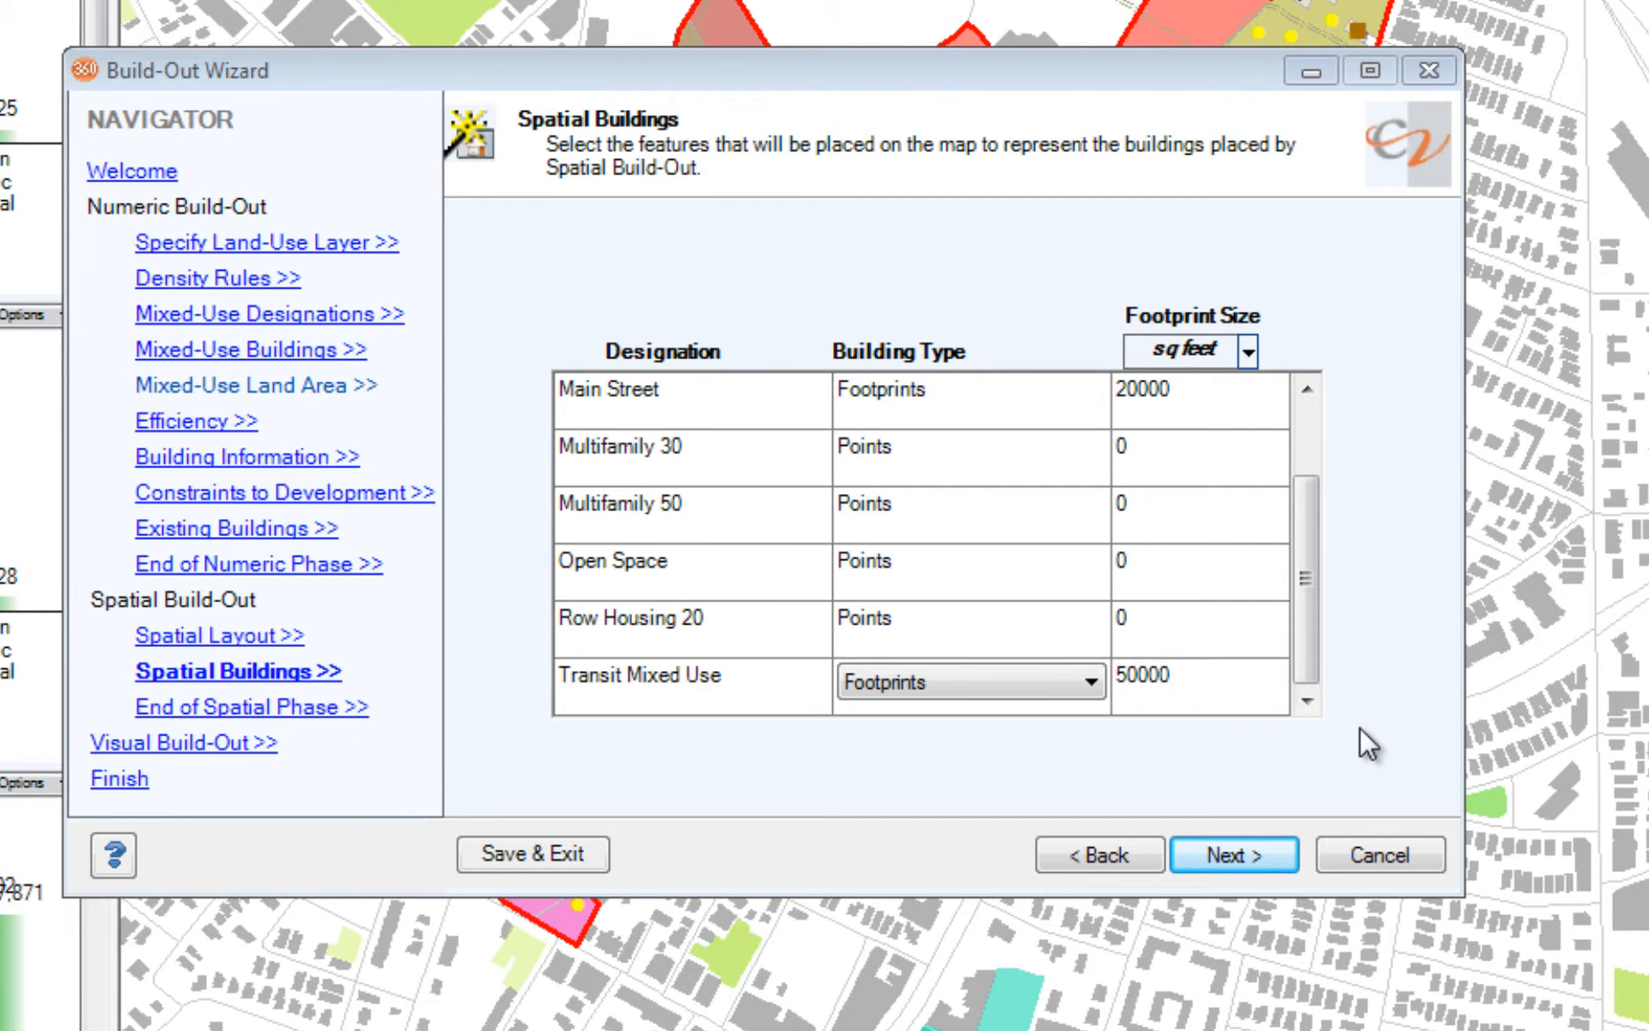
Step: Finalize the build-out setup and start the run with the numeric, spatial and visual analyses selected
click(1251, 852)
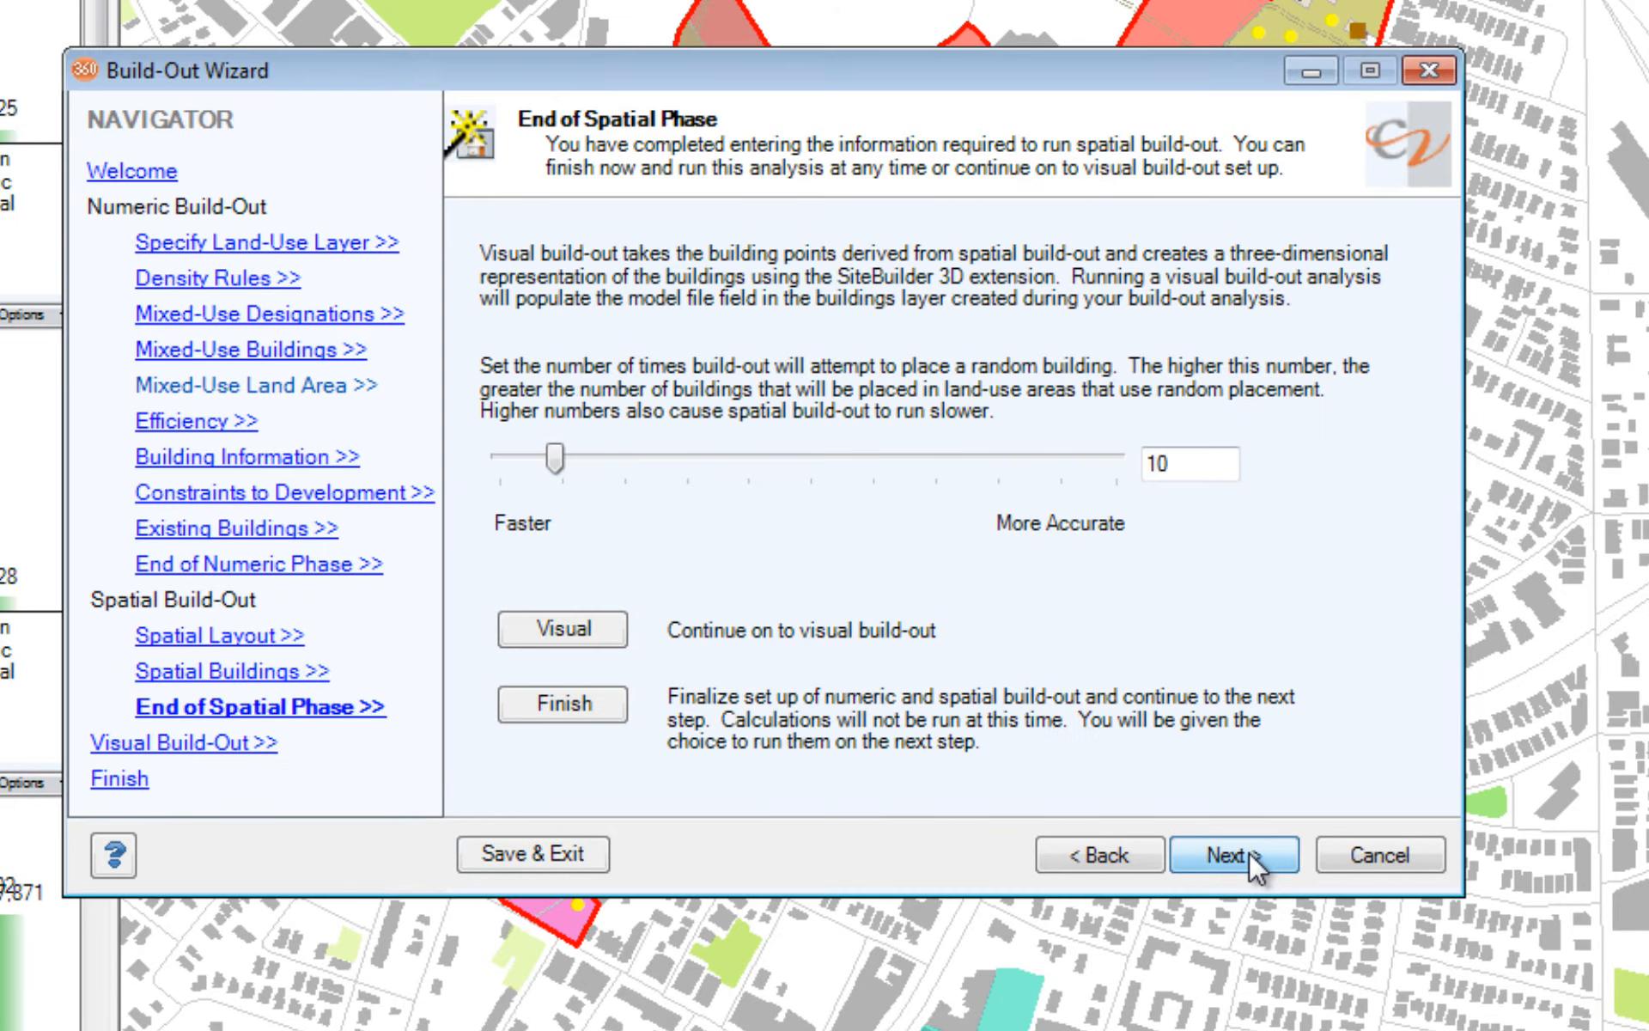
click(543, 698)
click(487, 354)
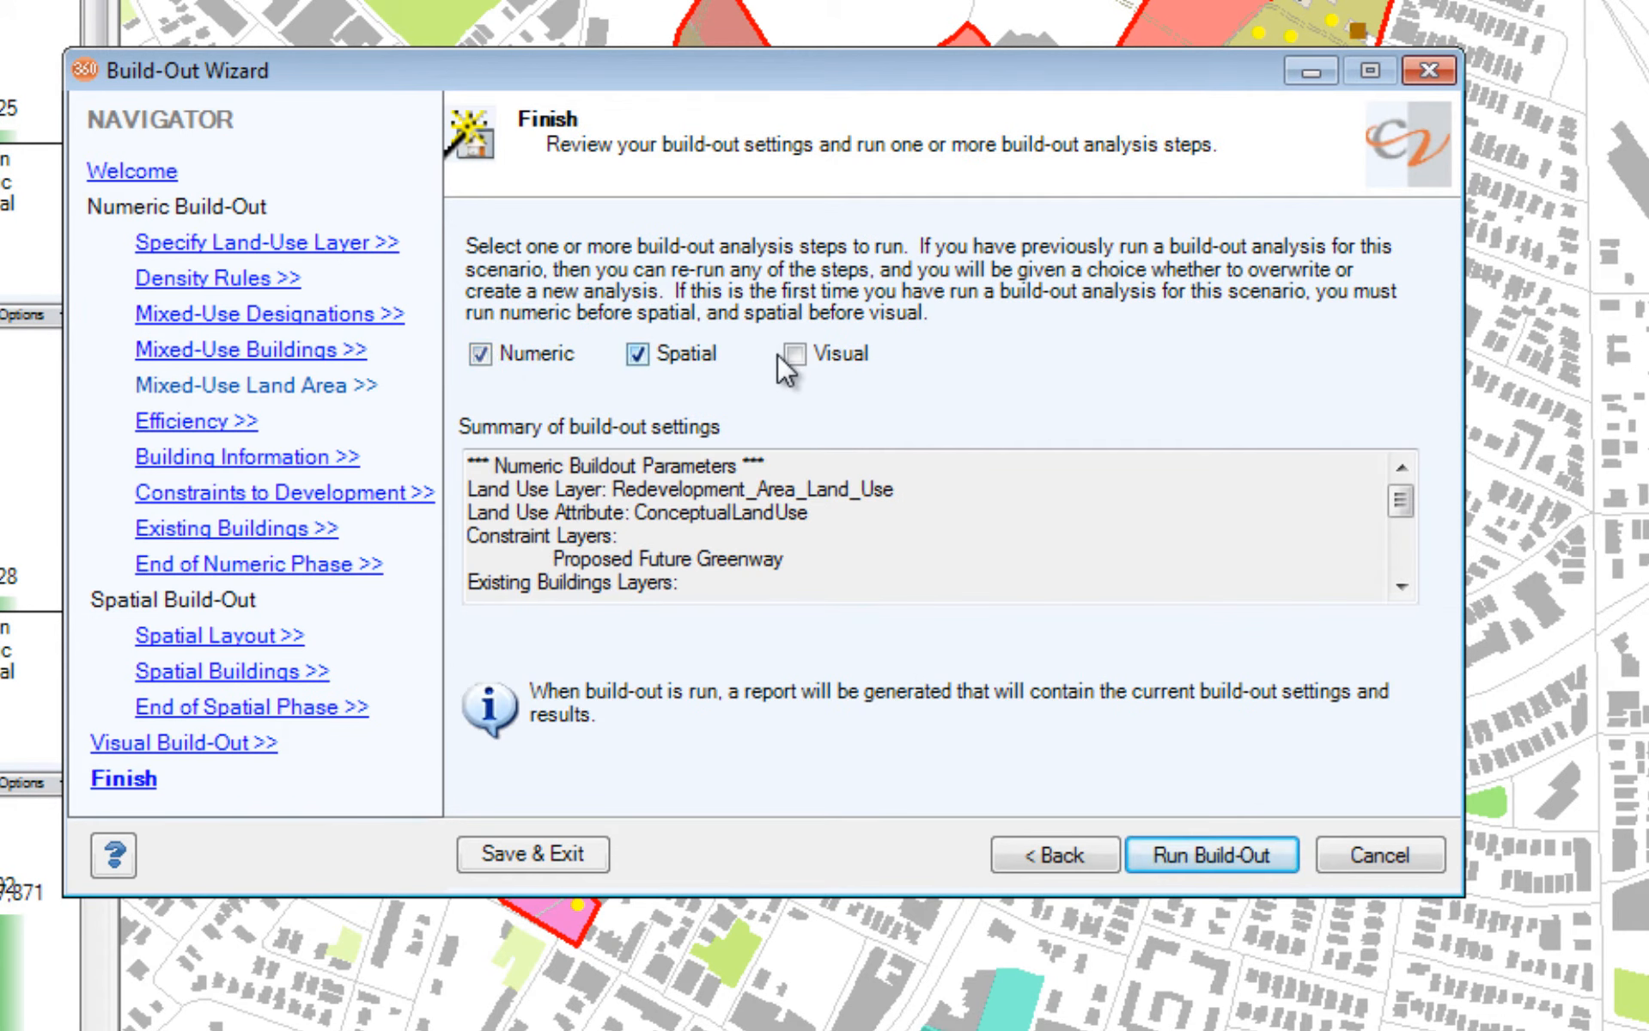
click(795, 353)
click(1213, 853)
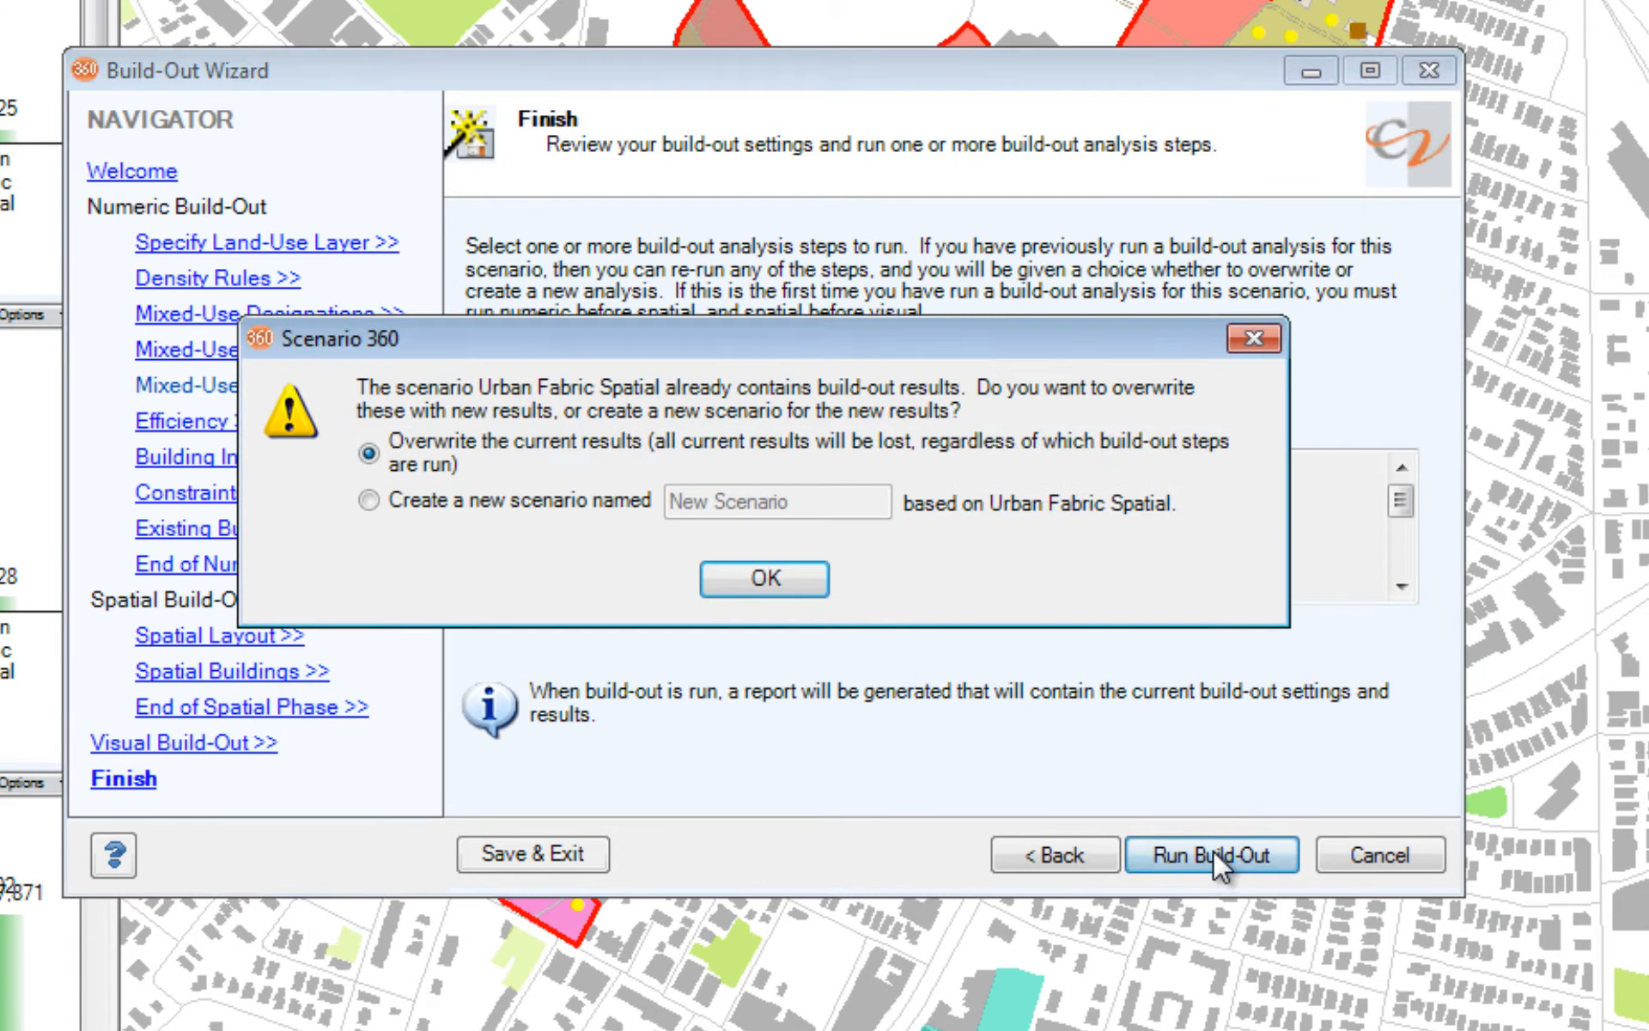
Step: Store the build-out results in a new scenario named Urban Fabric Advanced, based on Urban Fabric Spatial
click(635, 505)
drag(803, 508, 670, 503)
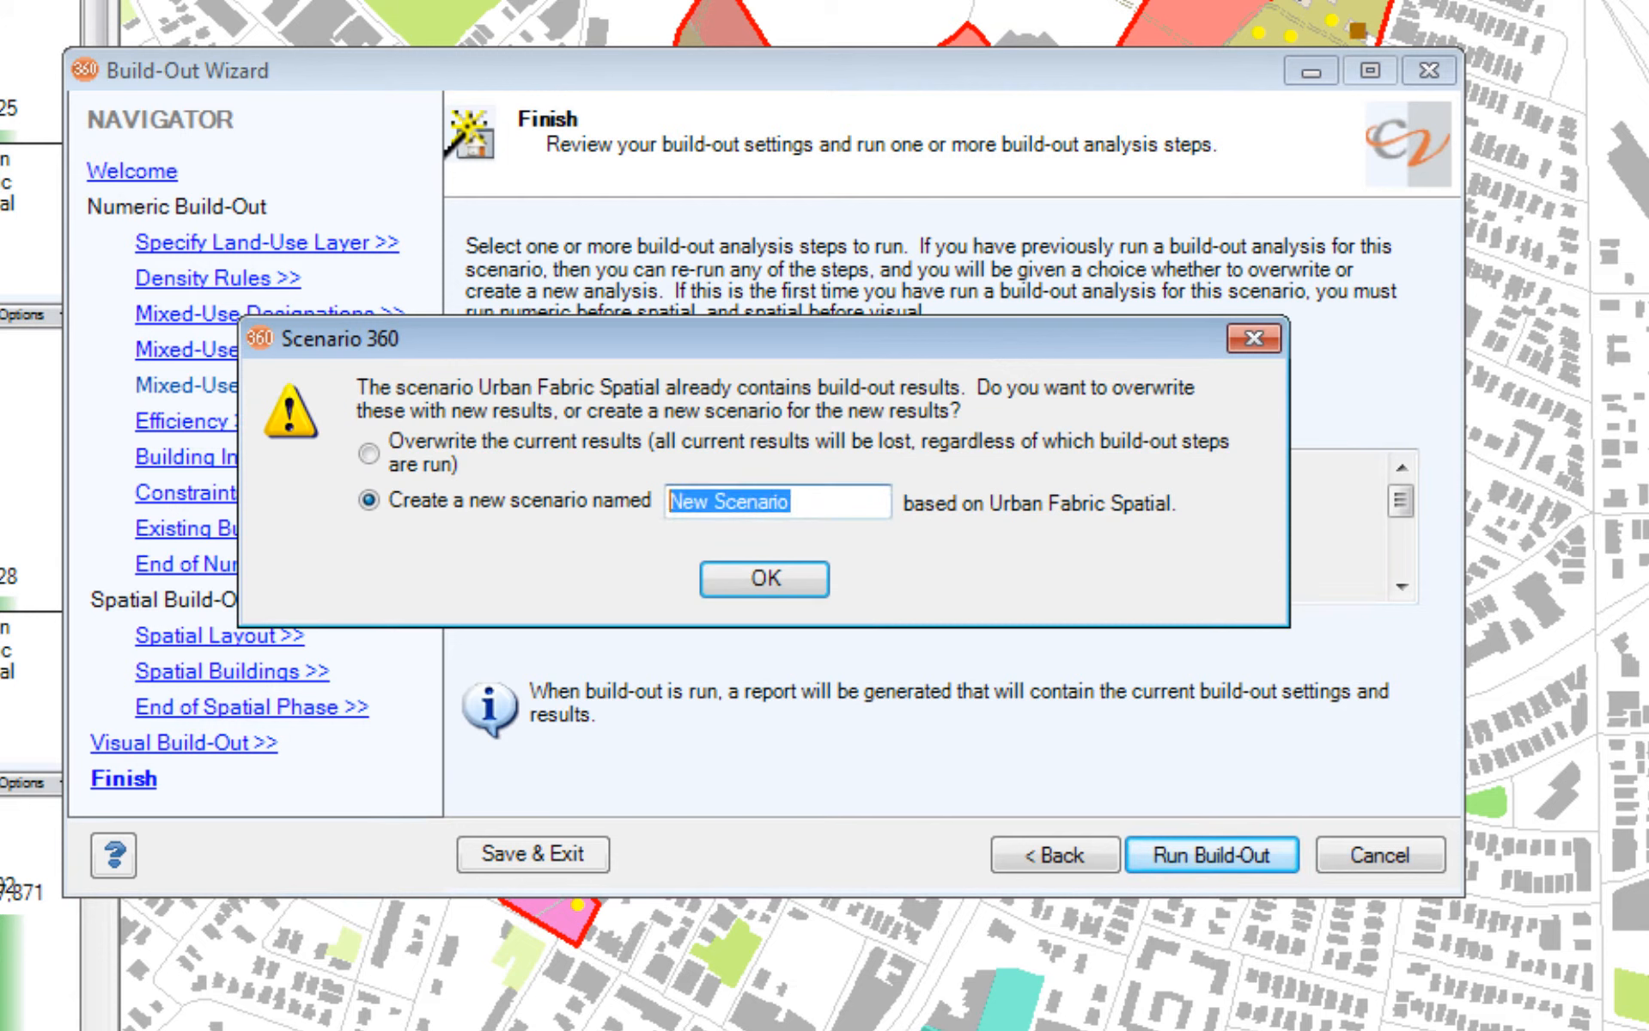
text(Urban )
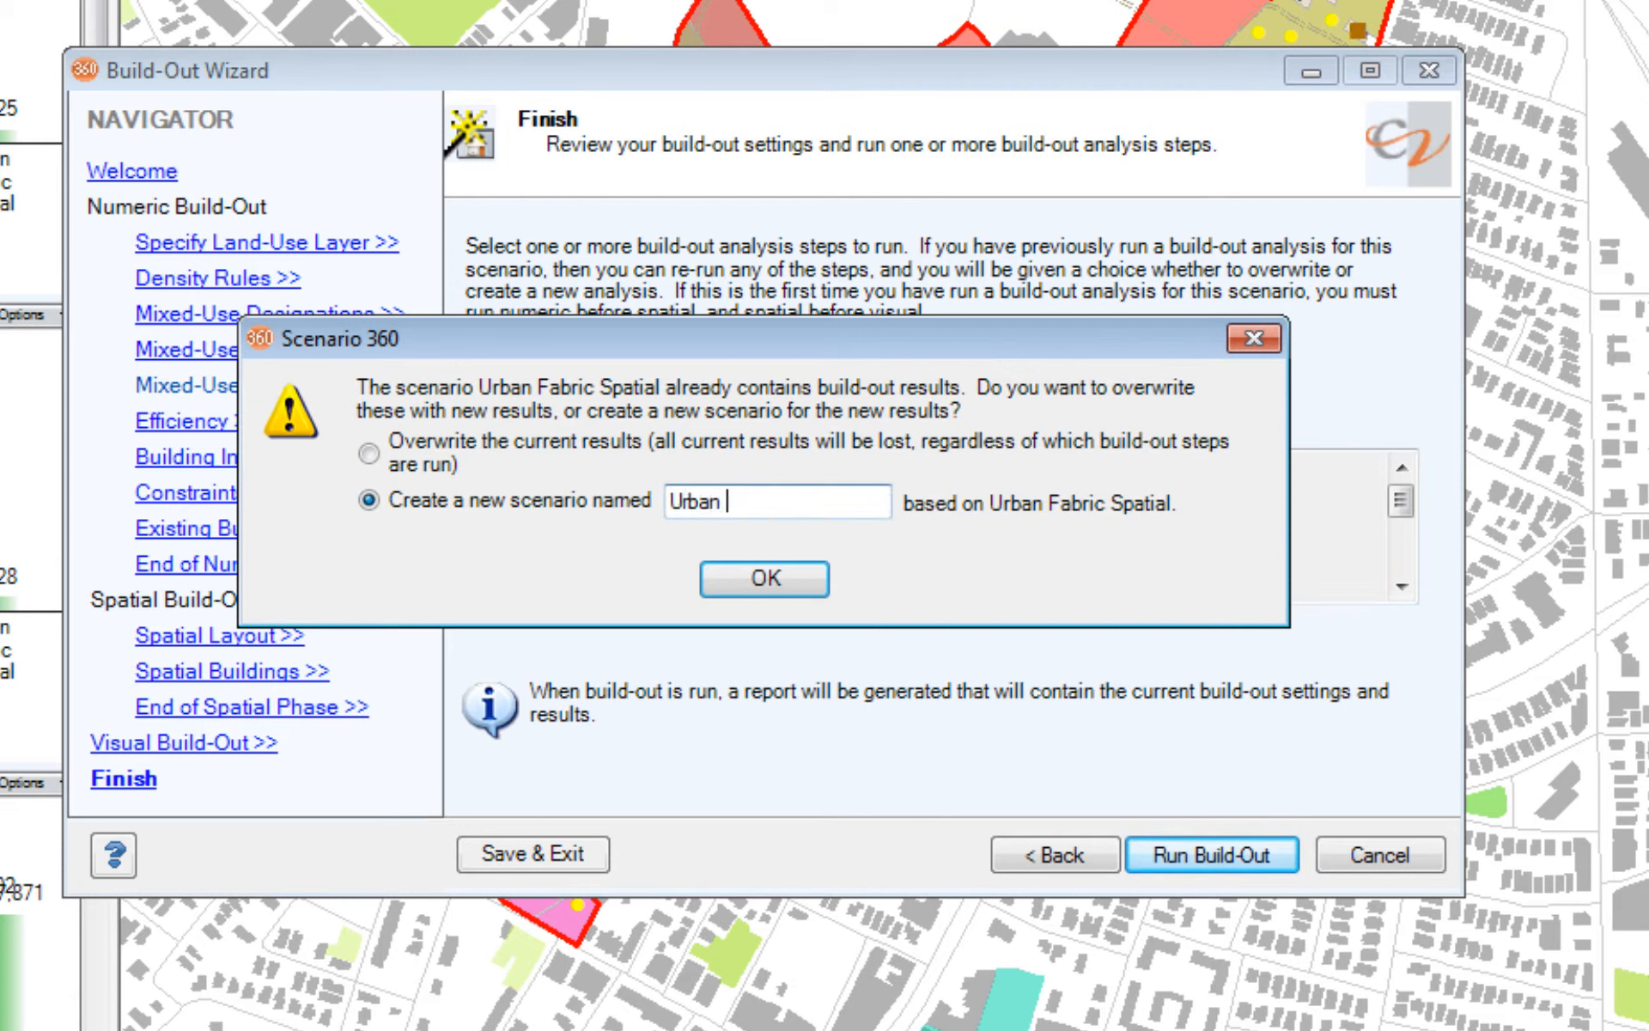
text(Fabric Advanced)
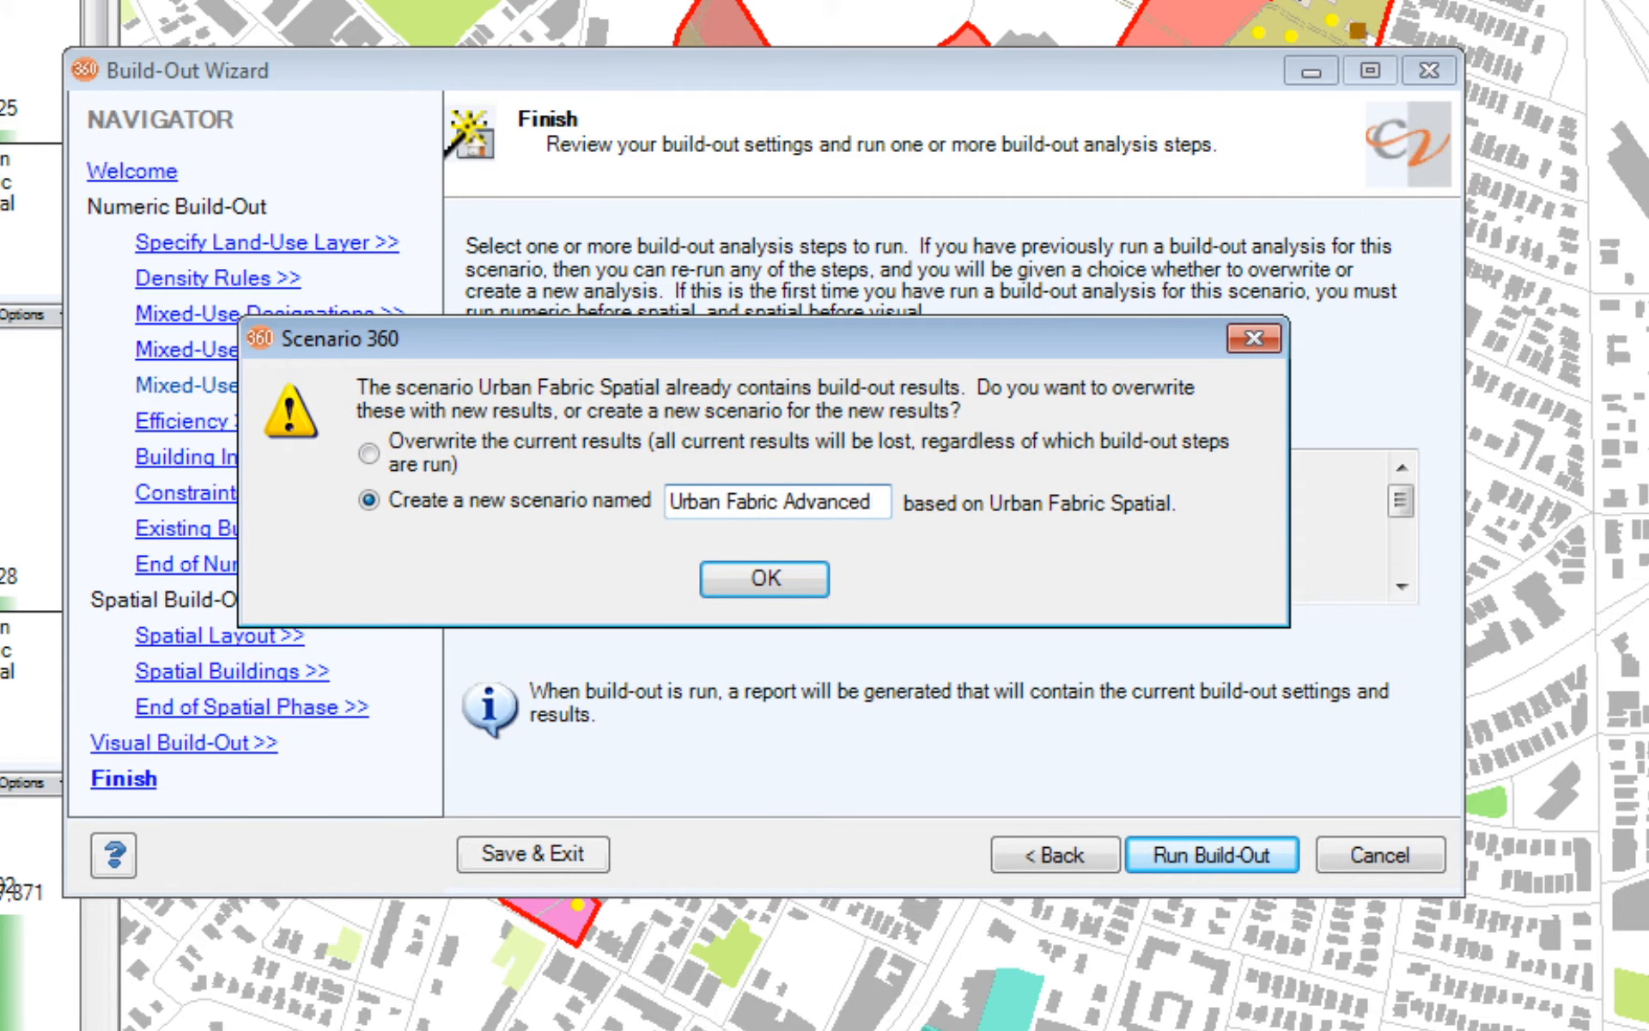
key(Return)
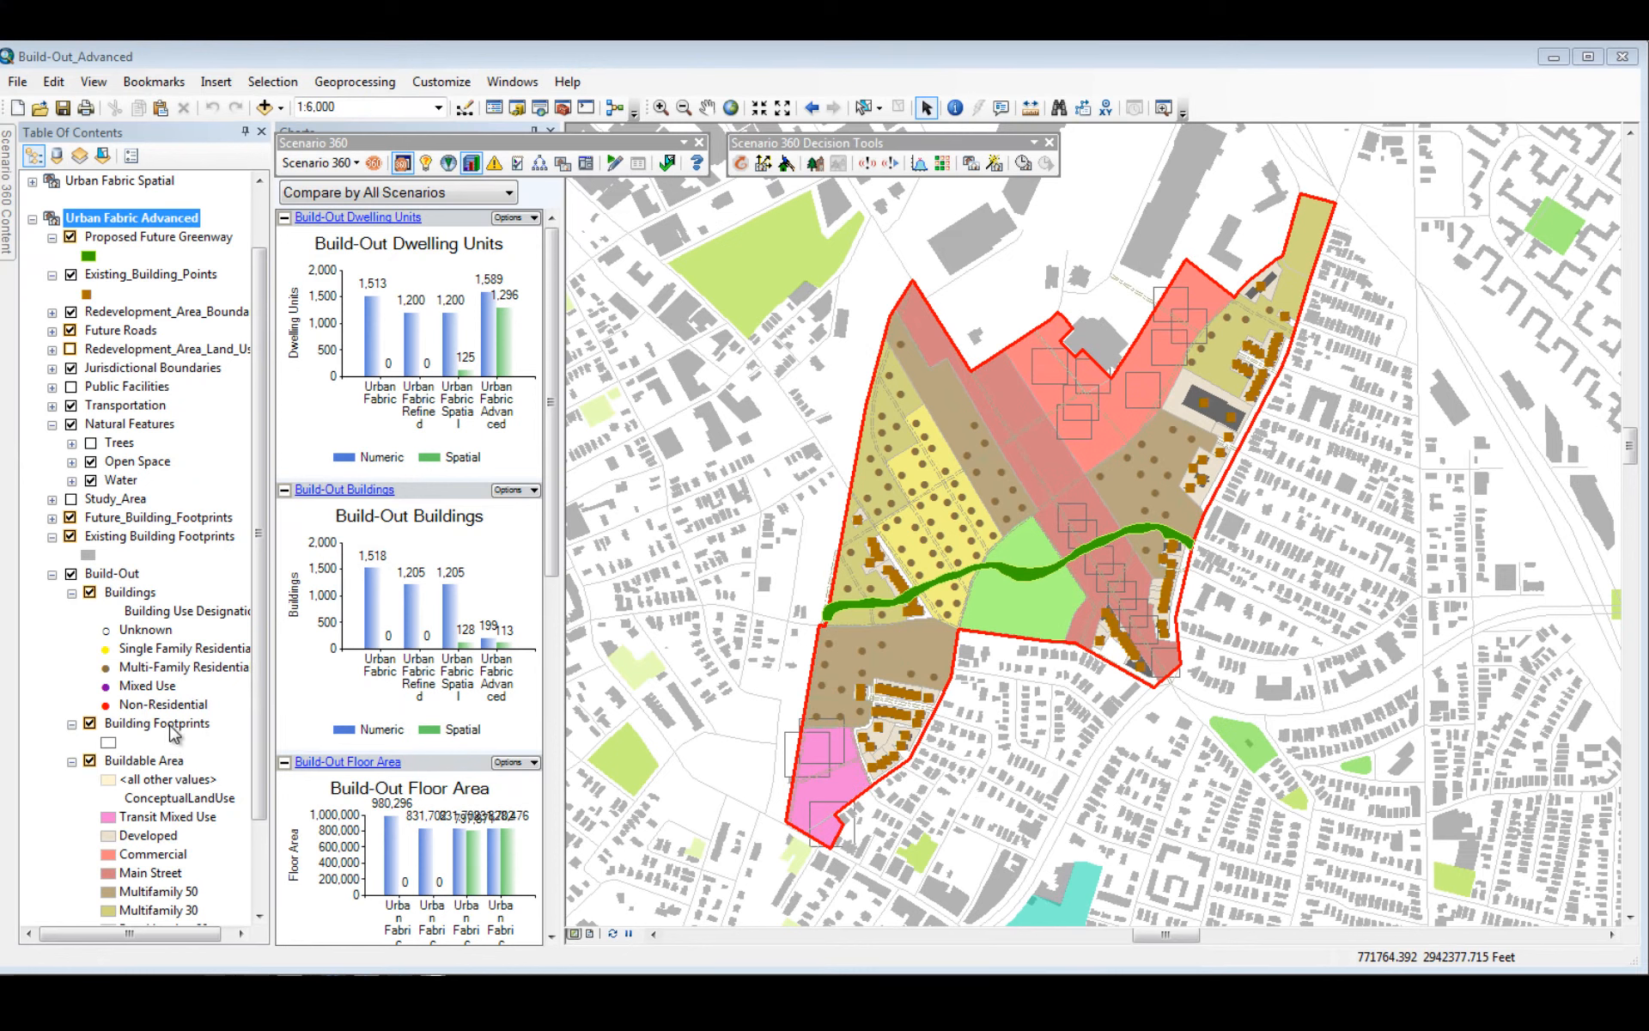
Step: Open the attribute tables of the Building Footprints and Buildings layers in the Urban Fabric Advanced scenario
click(171, 726)
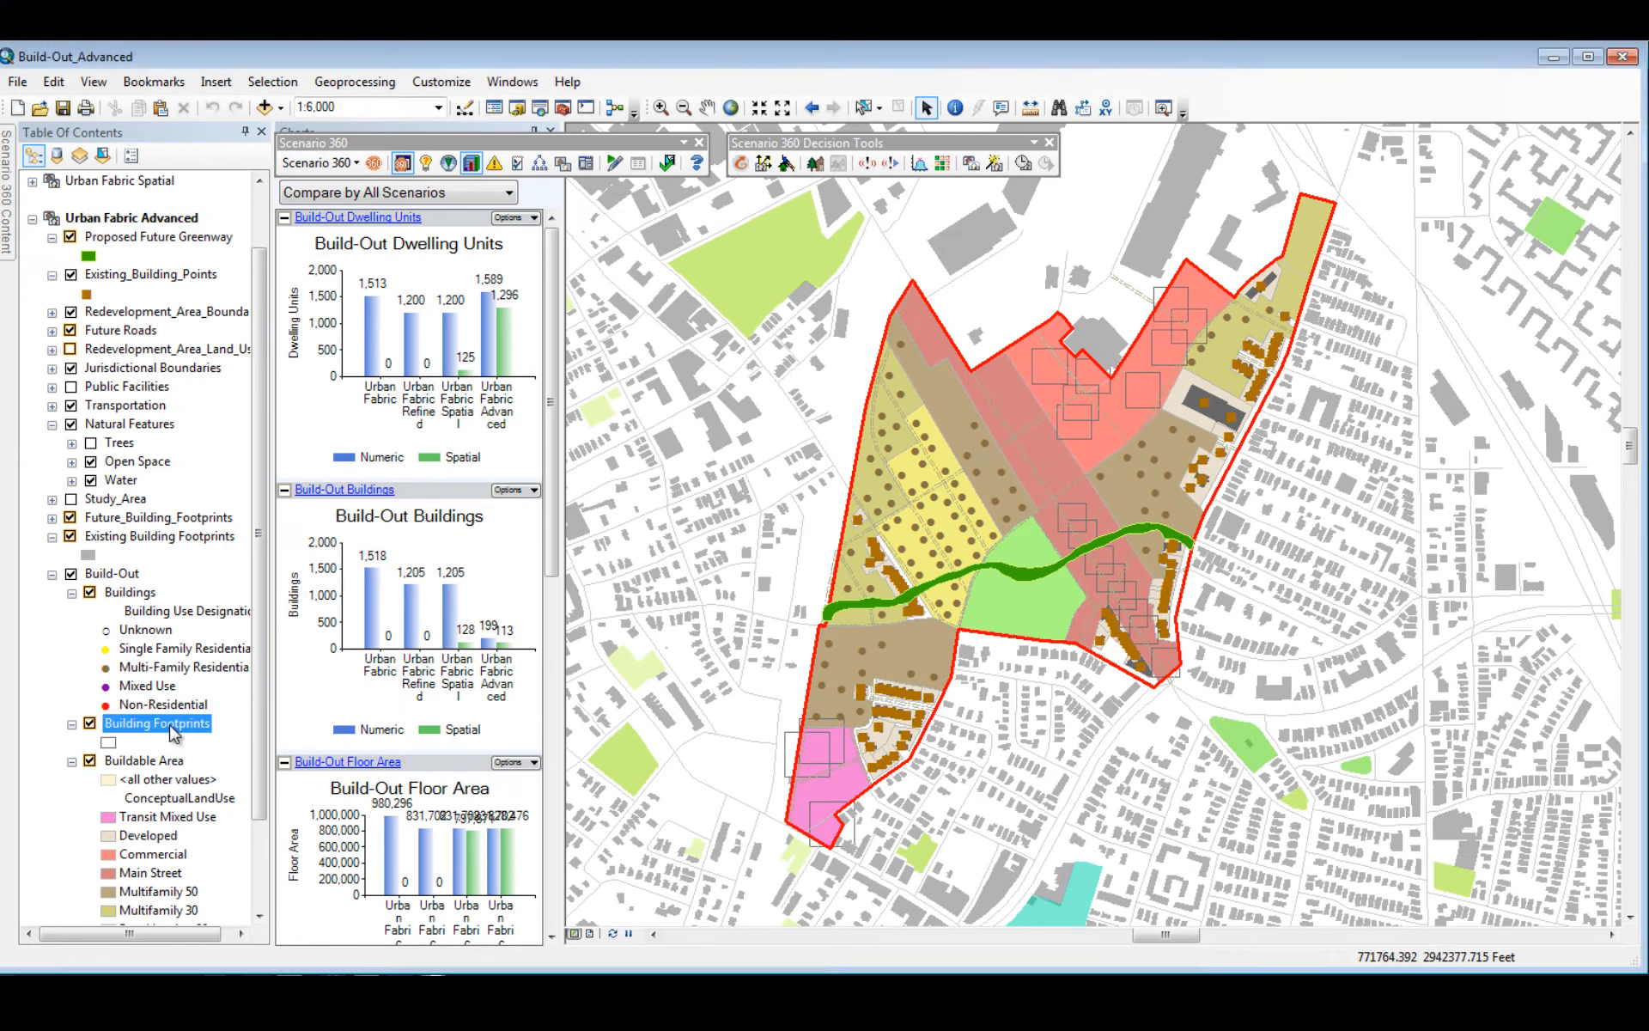
right_click(174, 732)
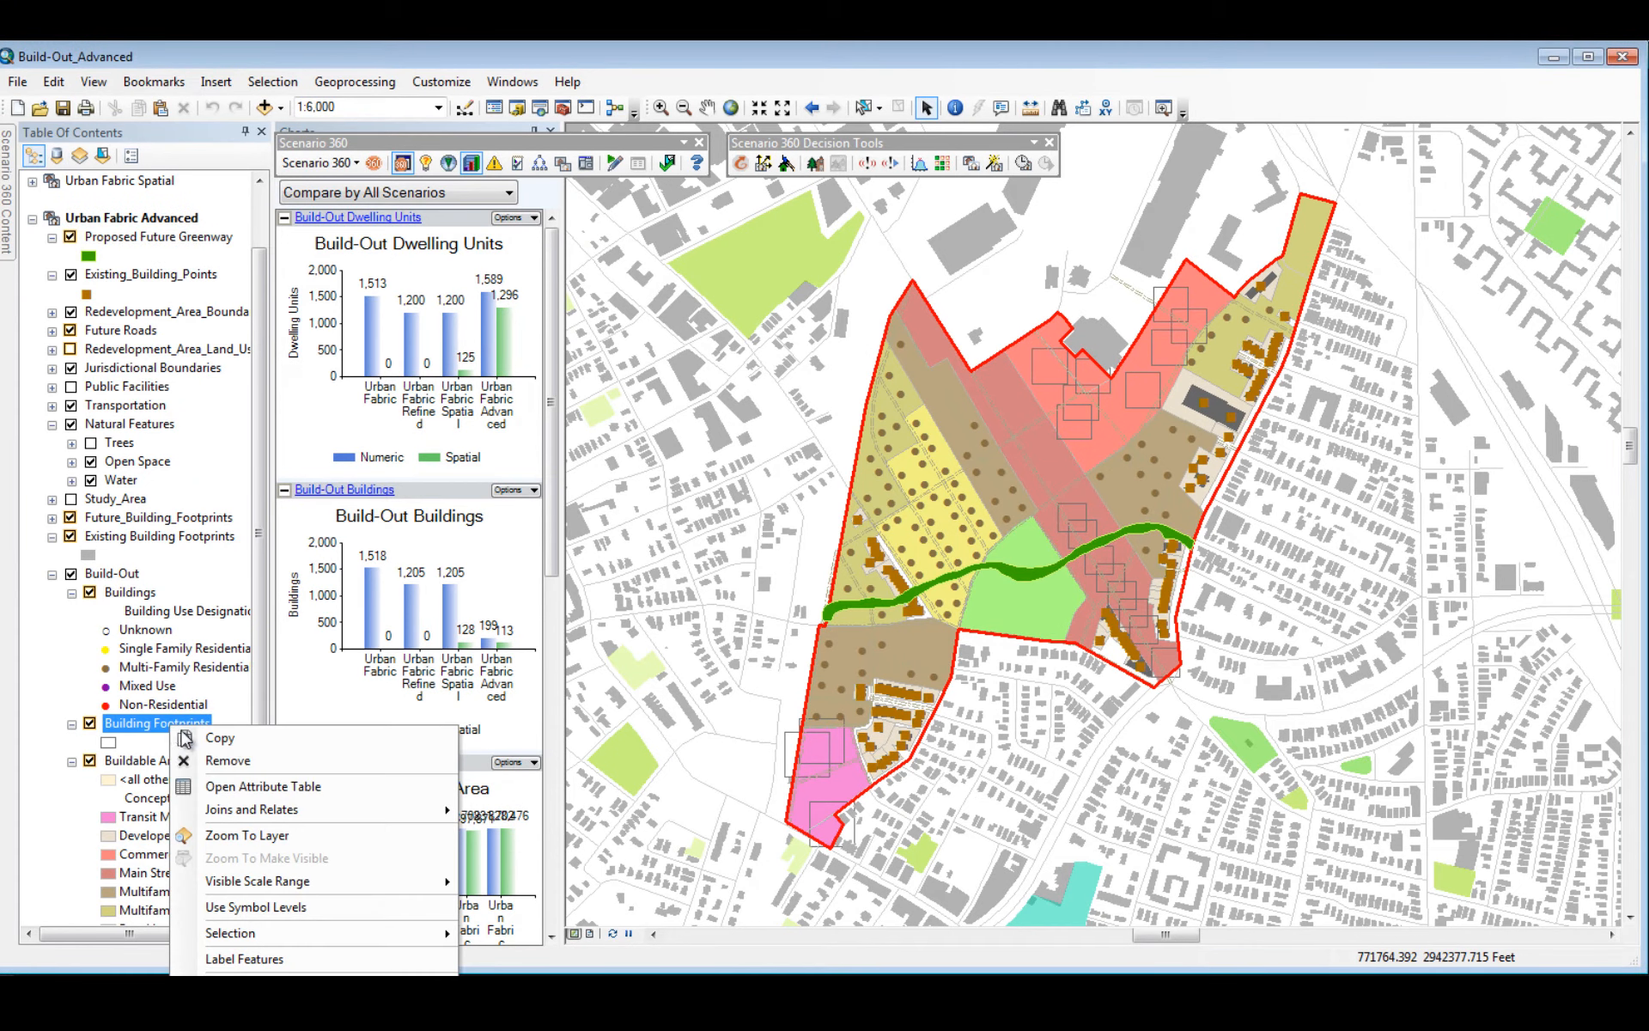
click(246, 789)
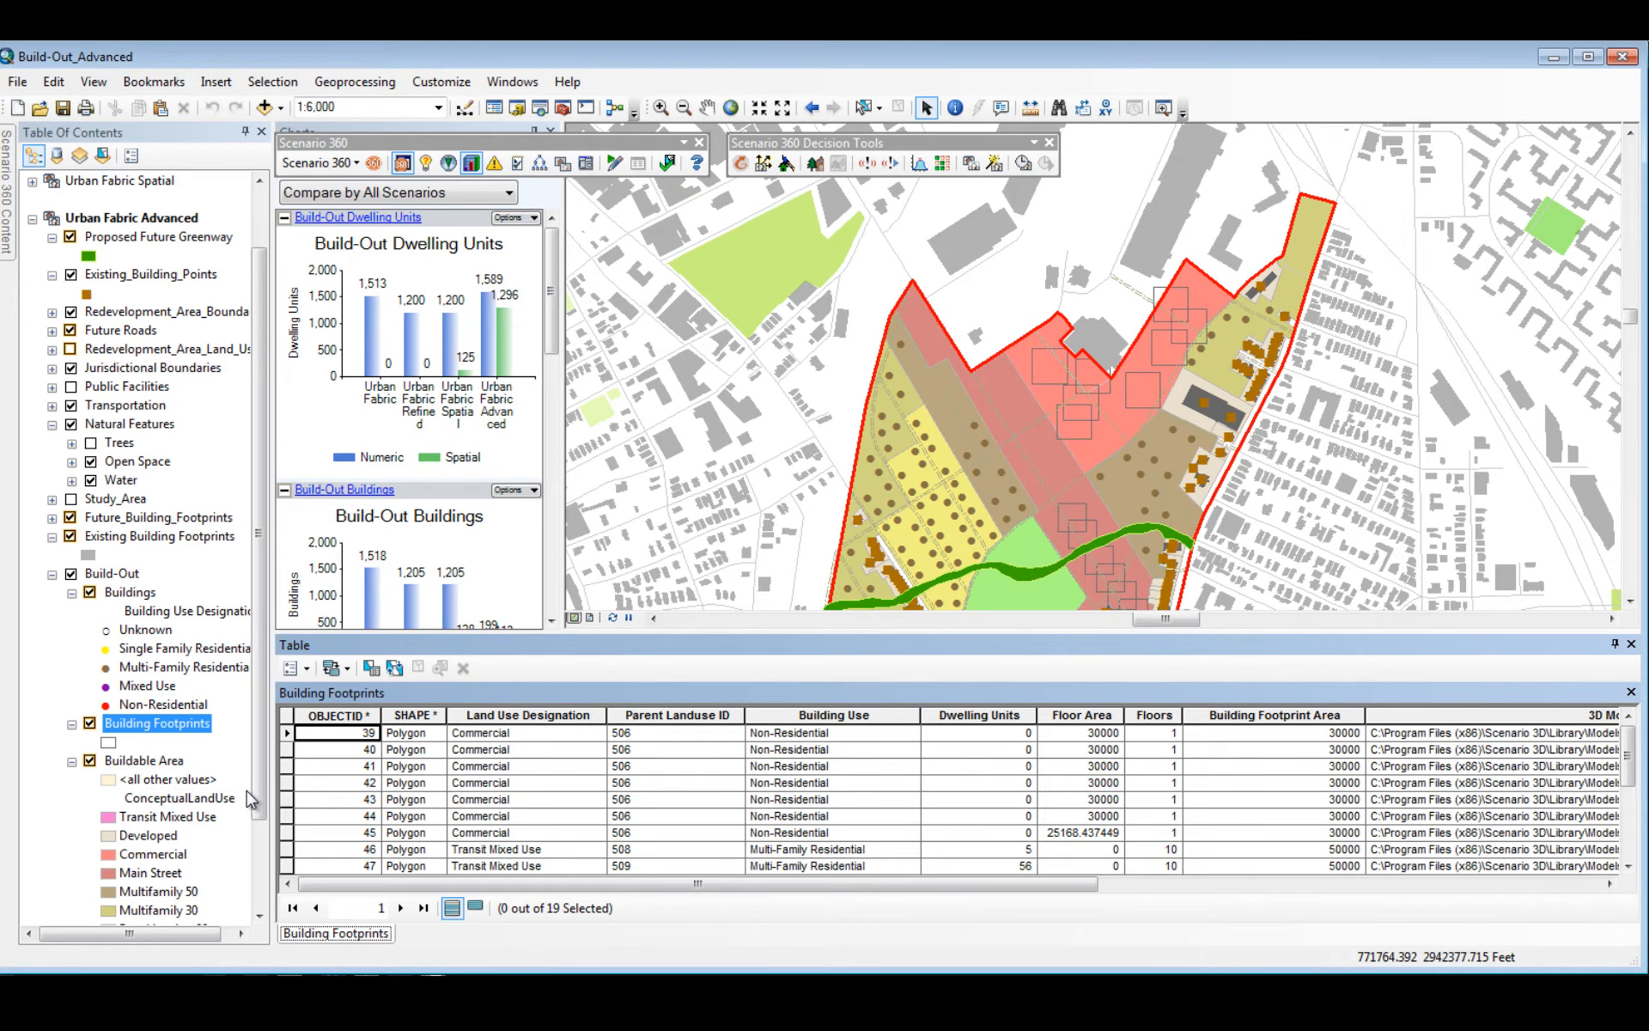
right_click(142, 595)
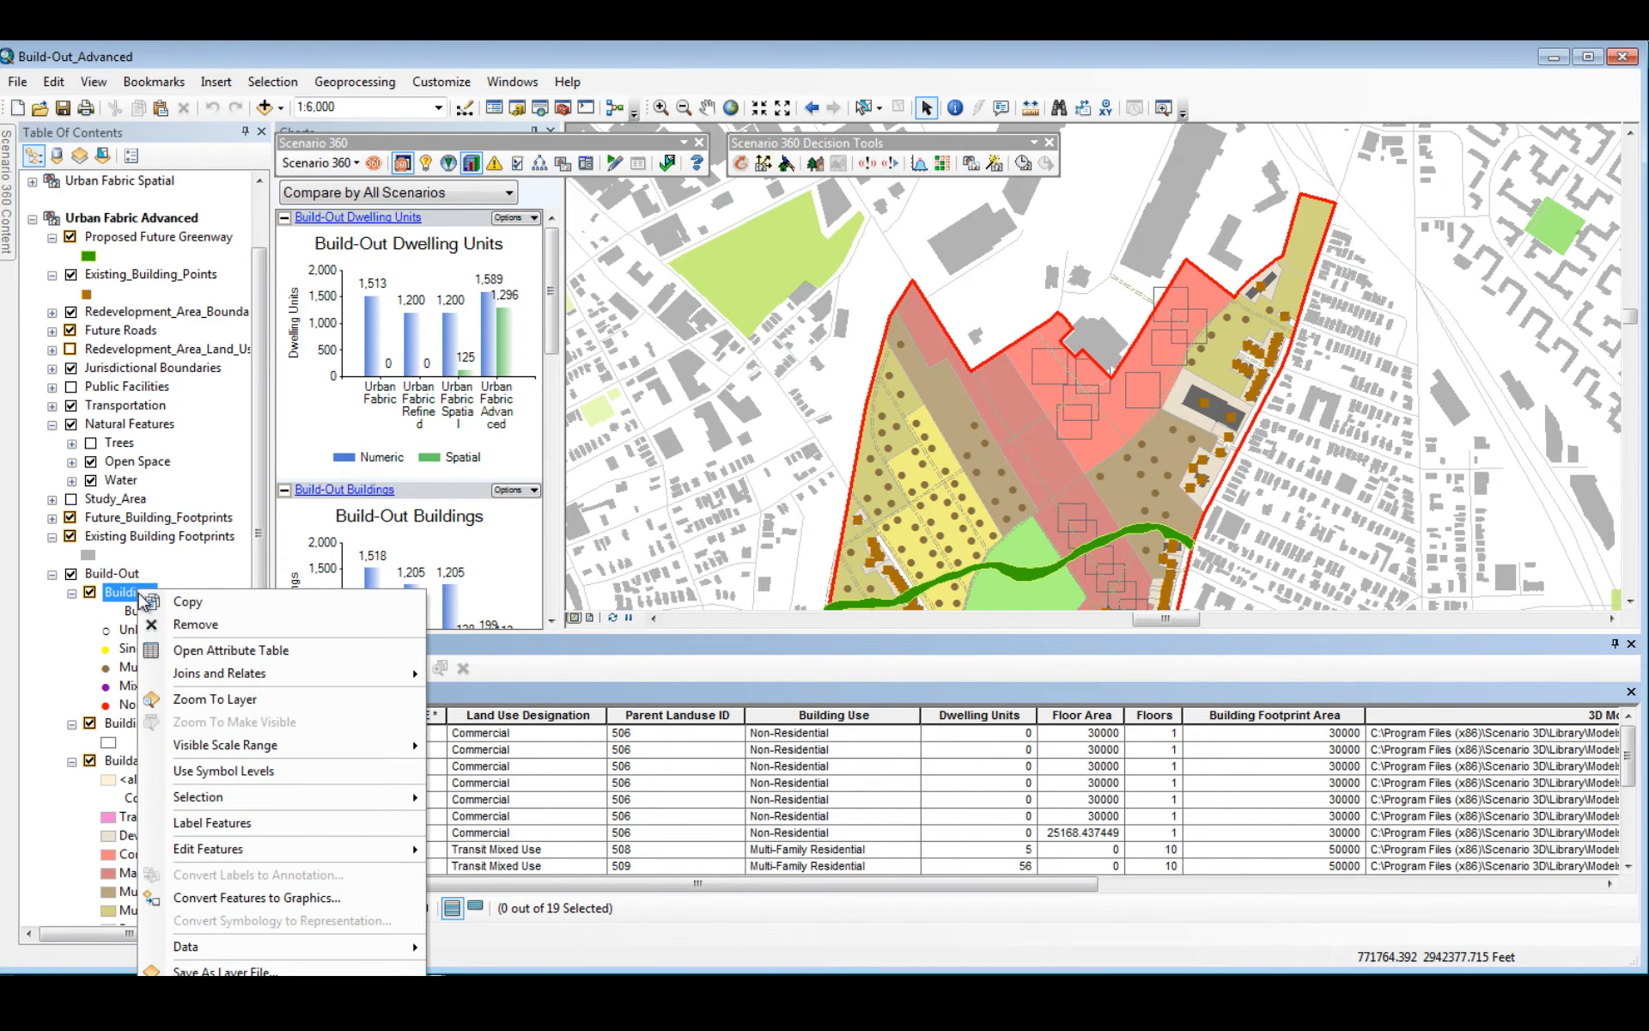
click(211, 651)
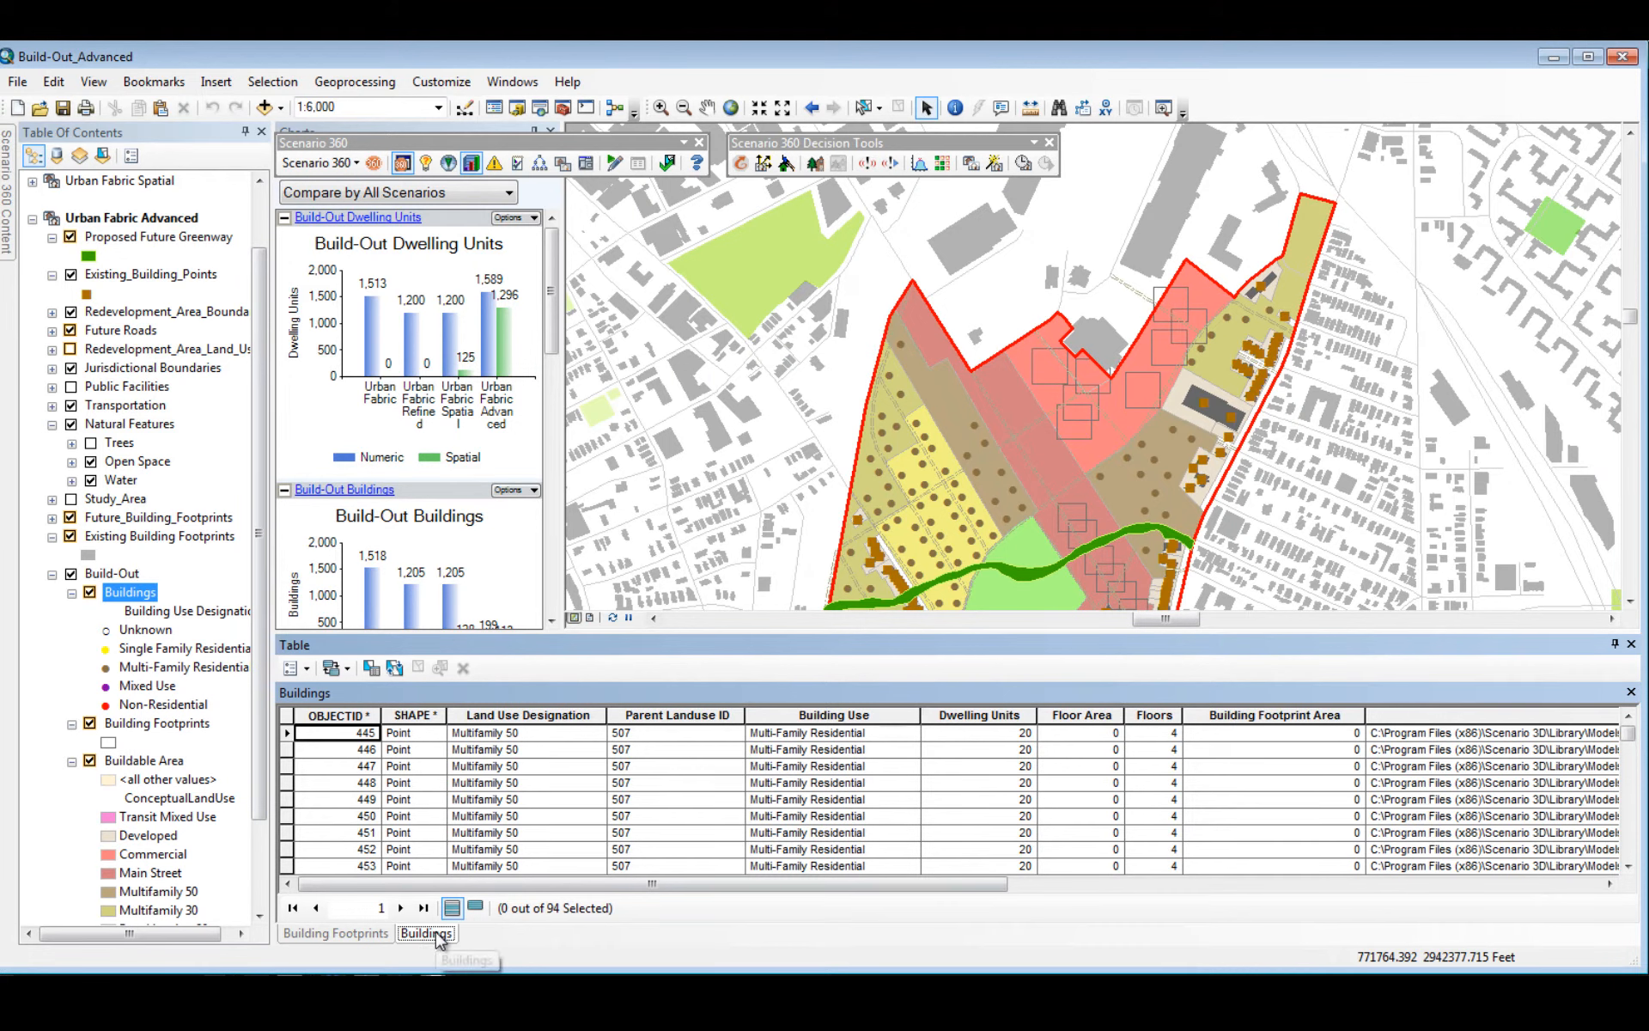
Step: Stack the Buildings and Building Footprints attribute tables one above the other and enlarge the table area
drag(440, 938, 957, 782)
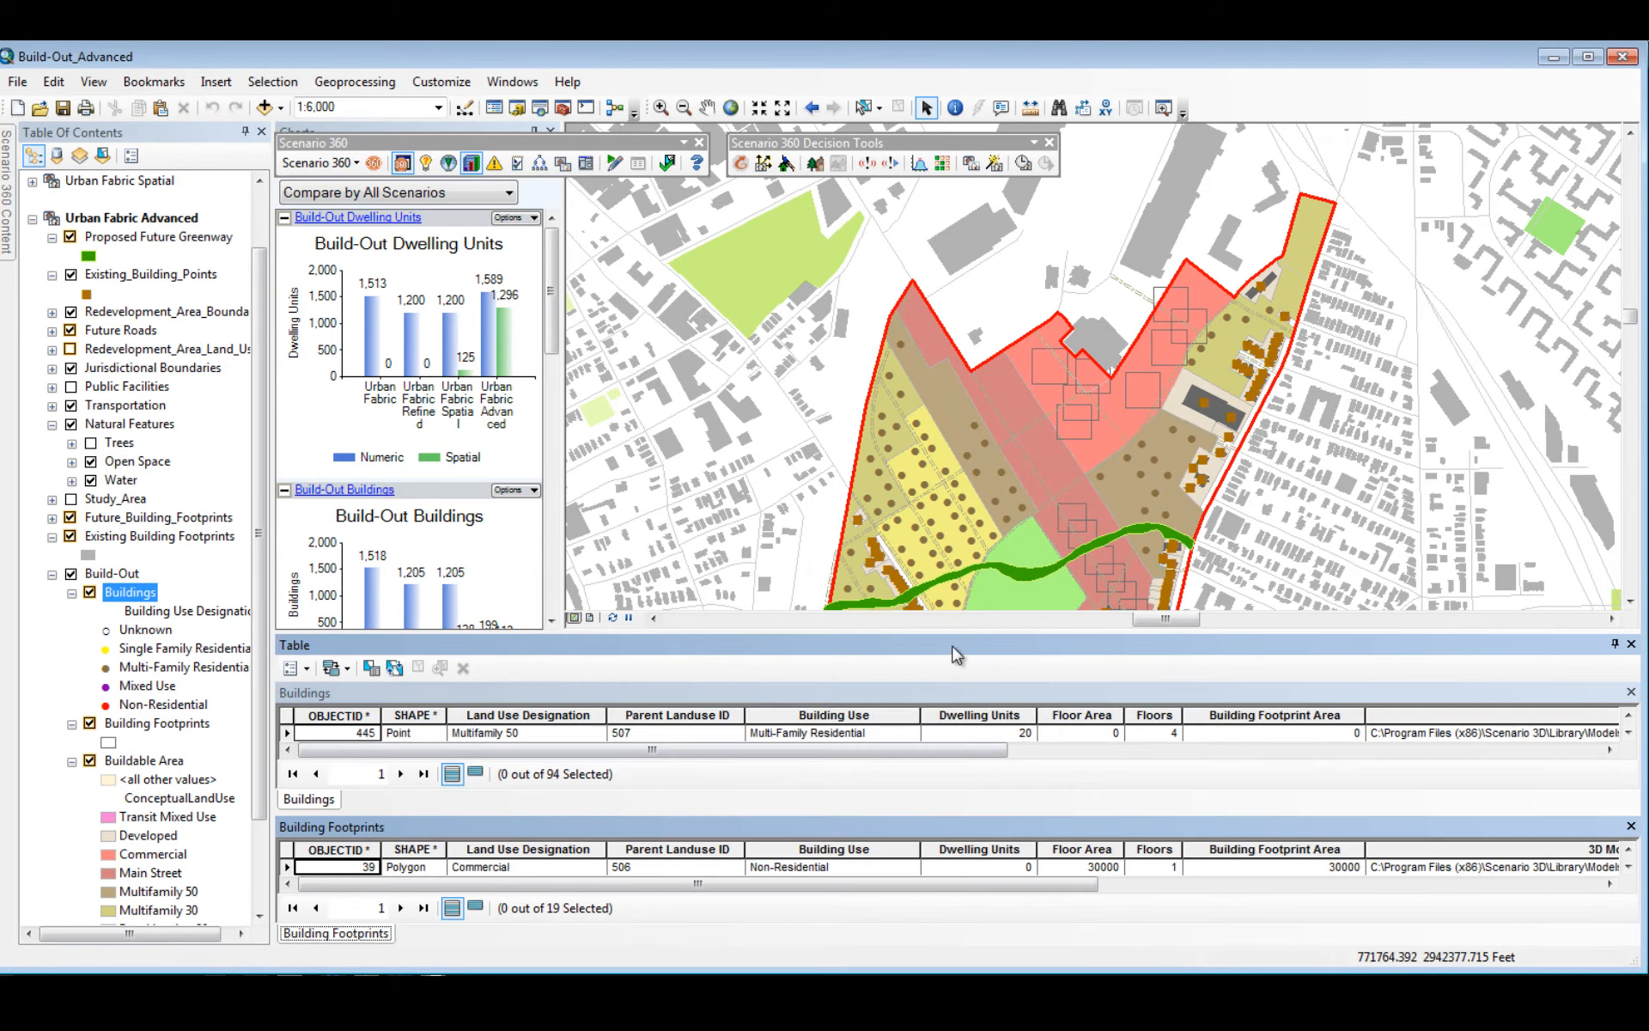
drag(953, 632, 950, 504)
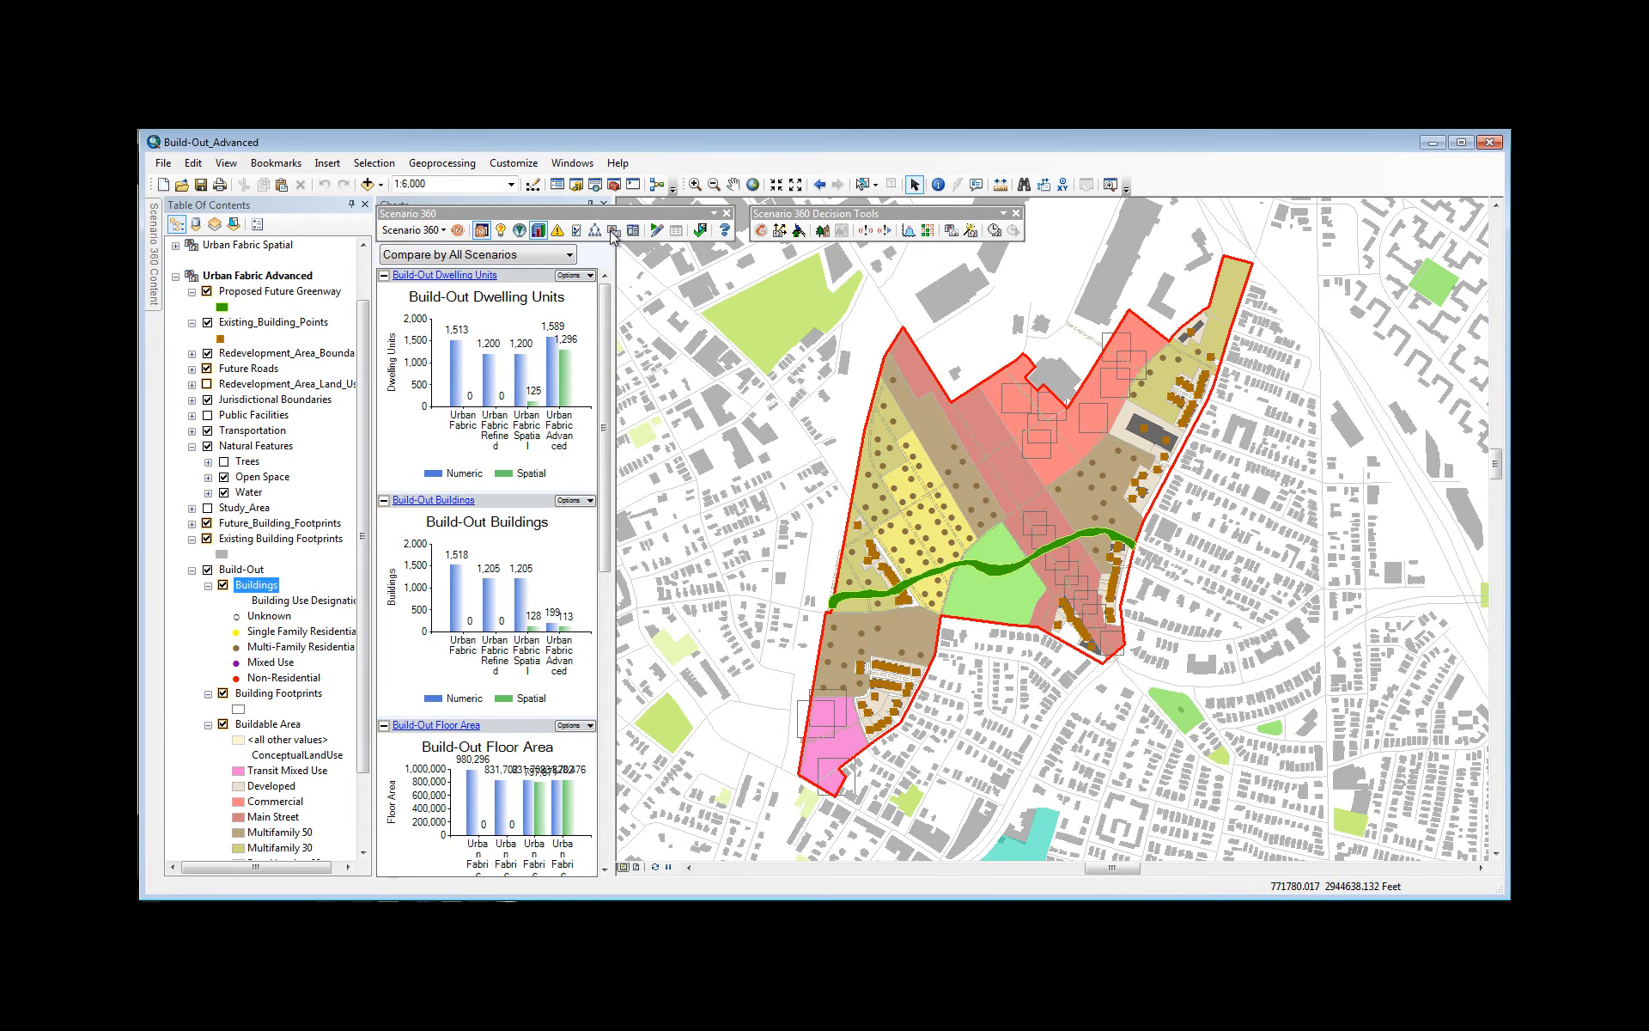
Step: Open the side-by-side scenario comparison with Urban Fabric Spatial in the first map and Urban Fabric Advanced in the second
click(613, 230)
click(733, 295)
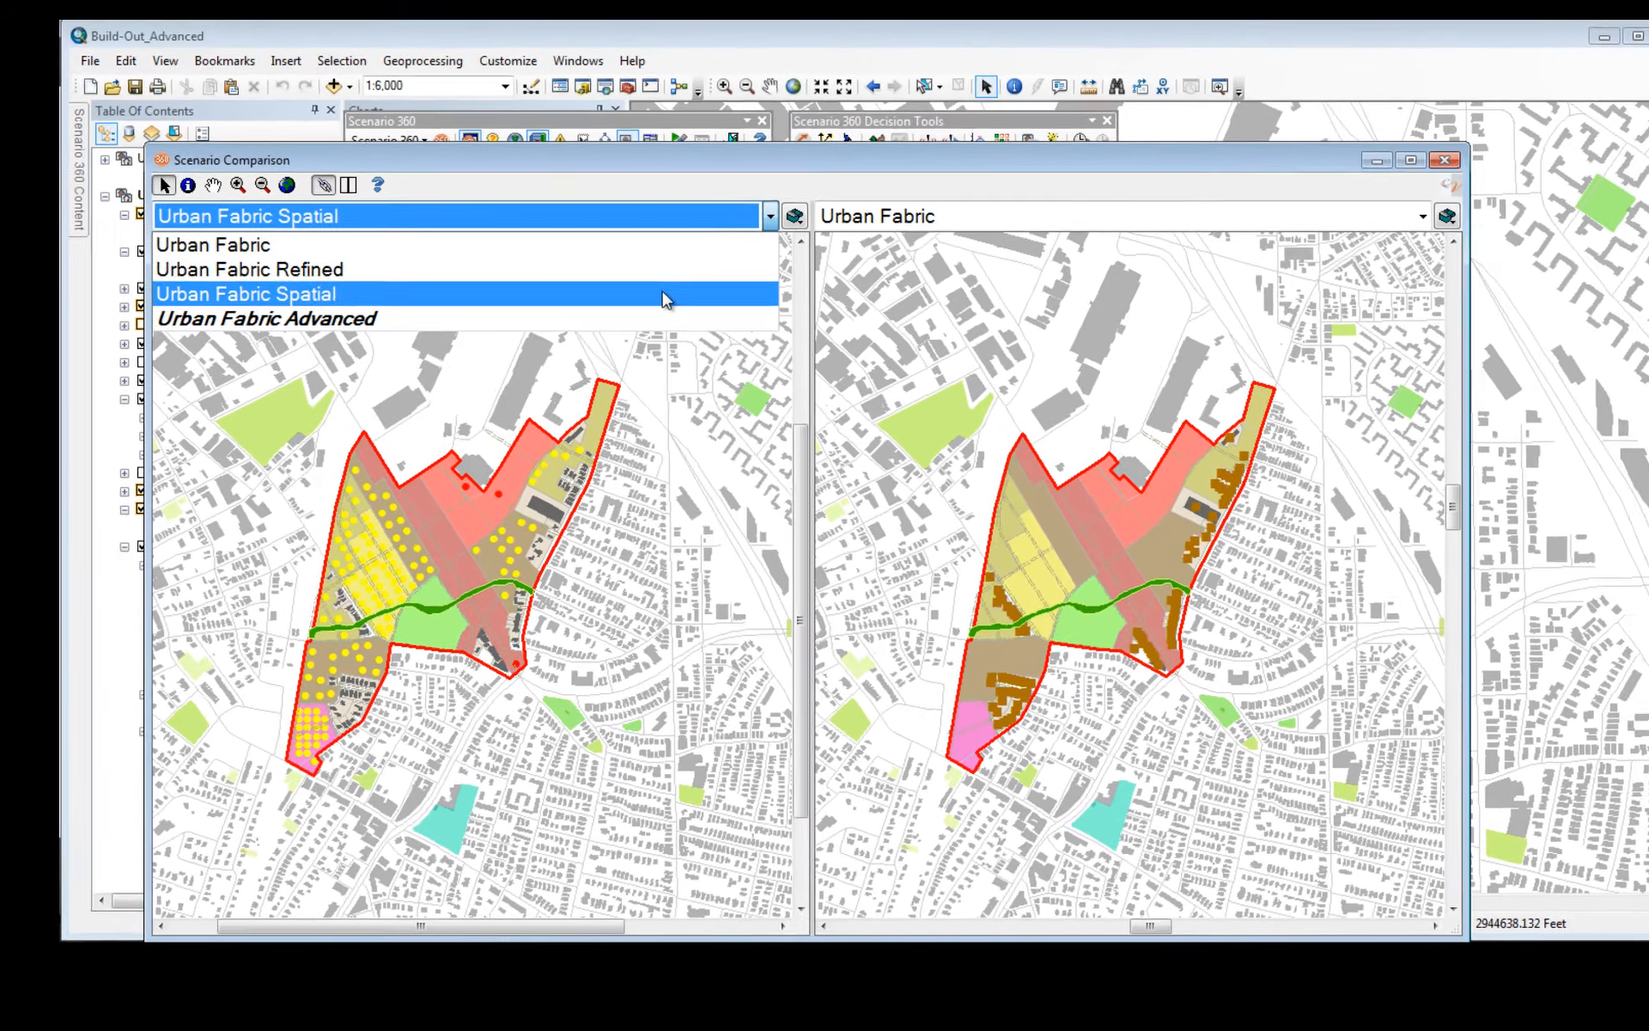
click(651, 348)
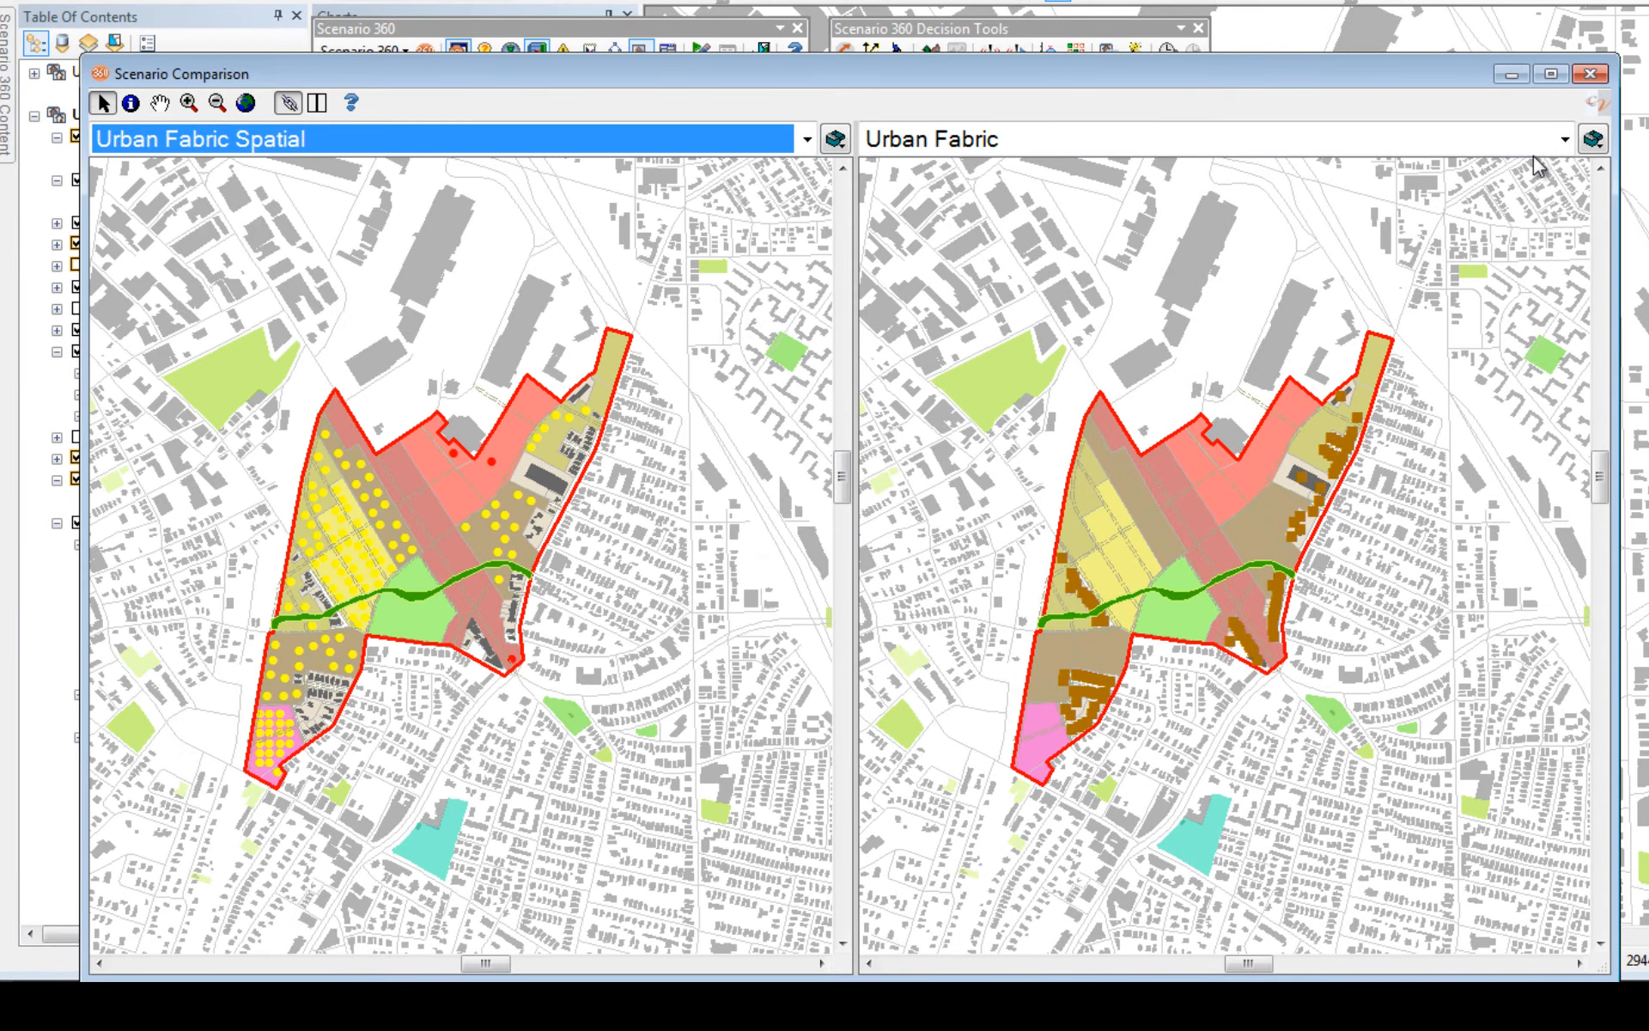
click(1566, 139)
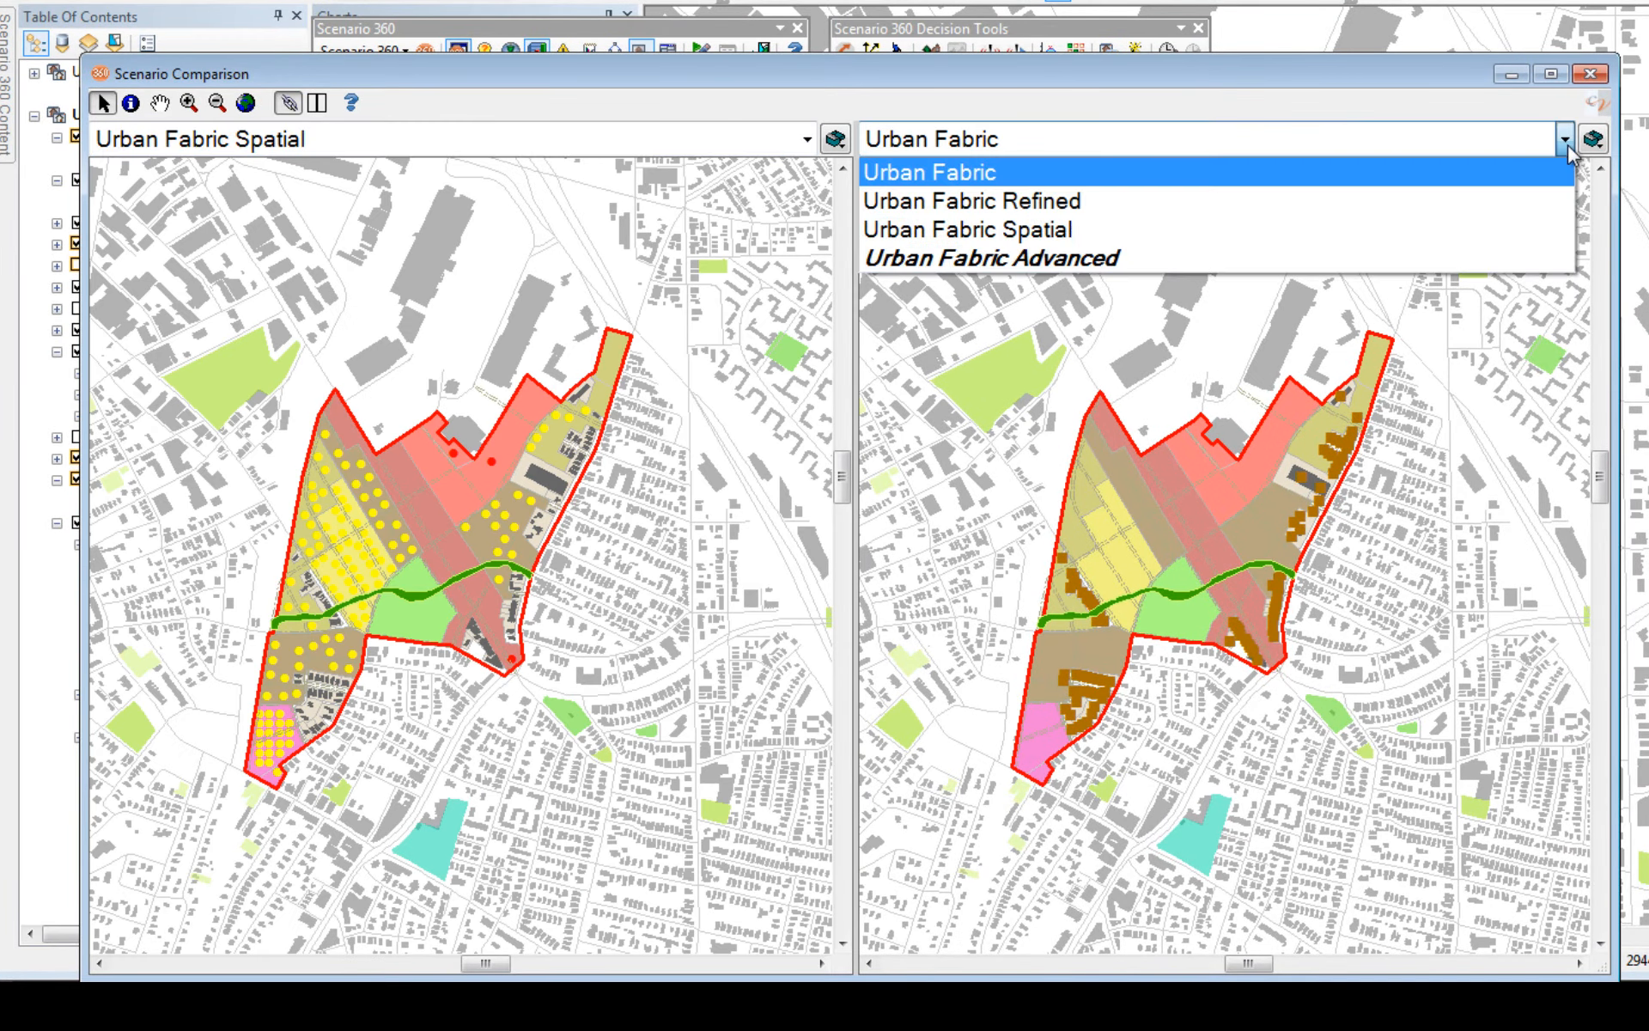
click(1477, 256)
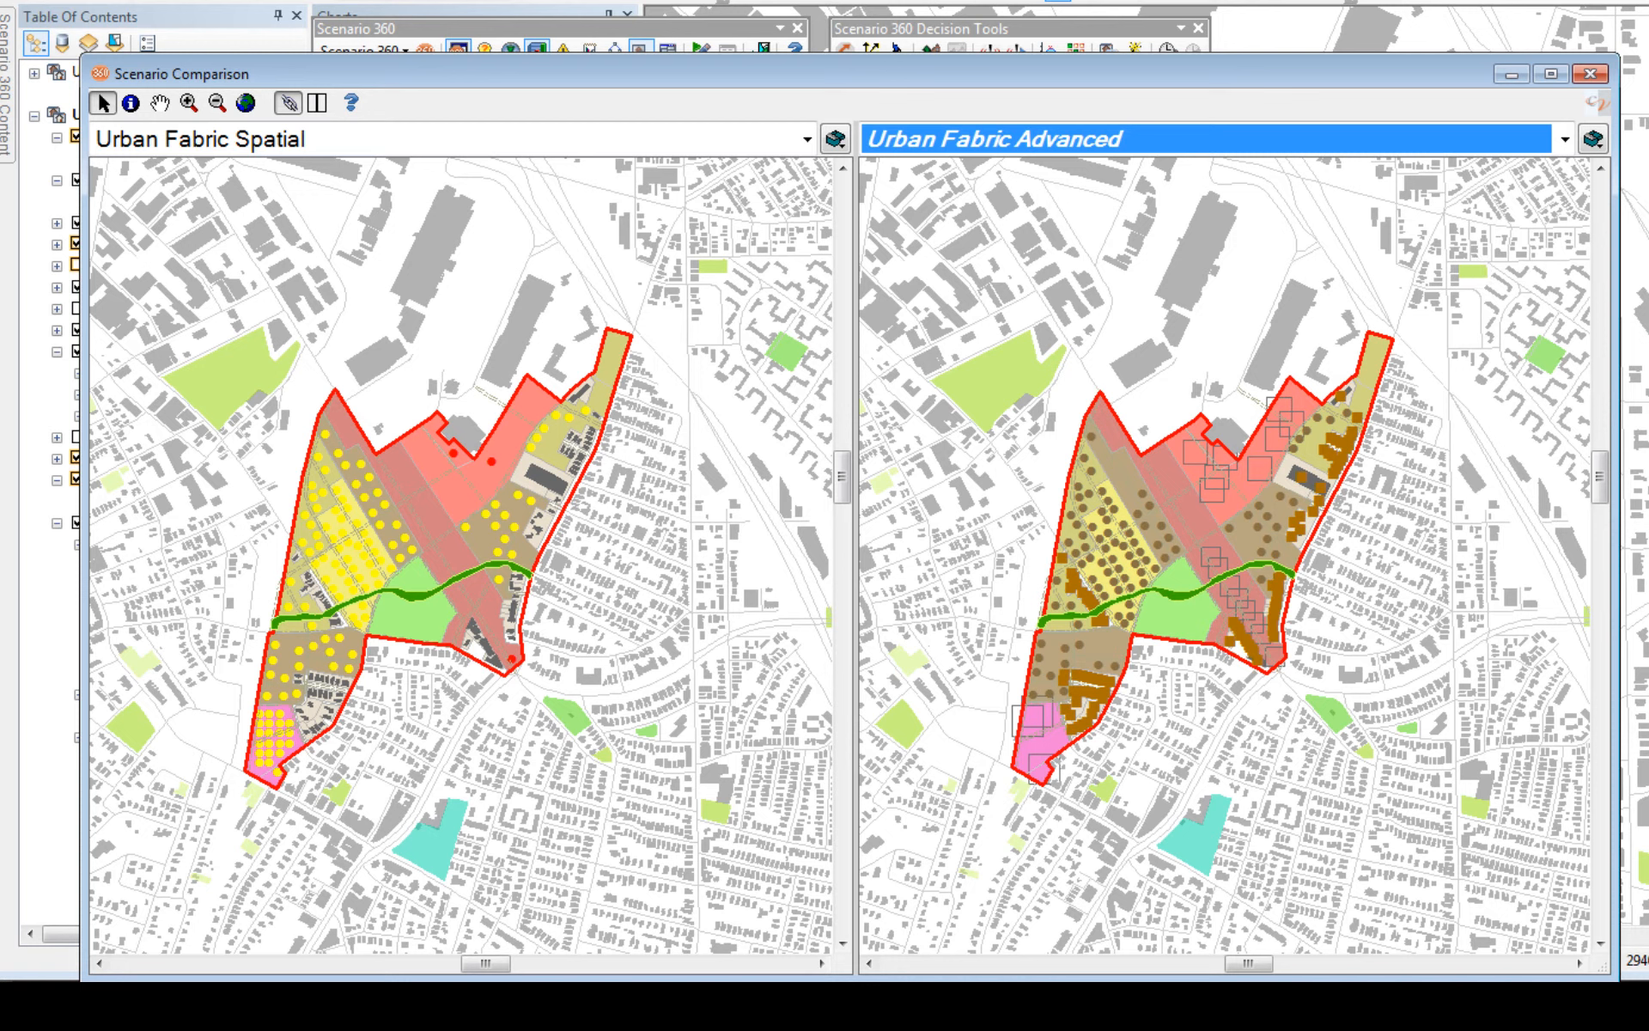
click(1646, 589)
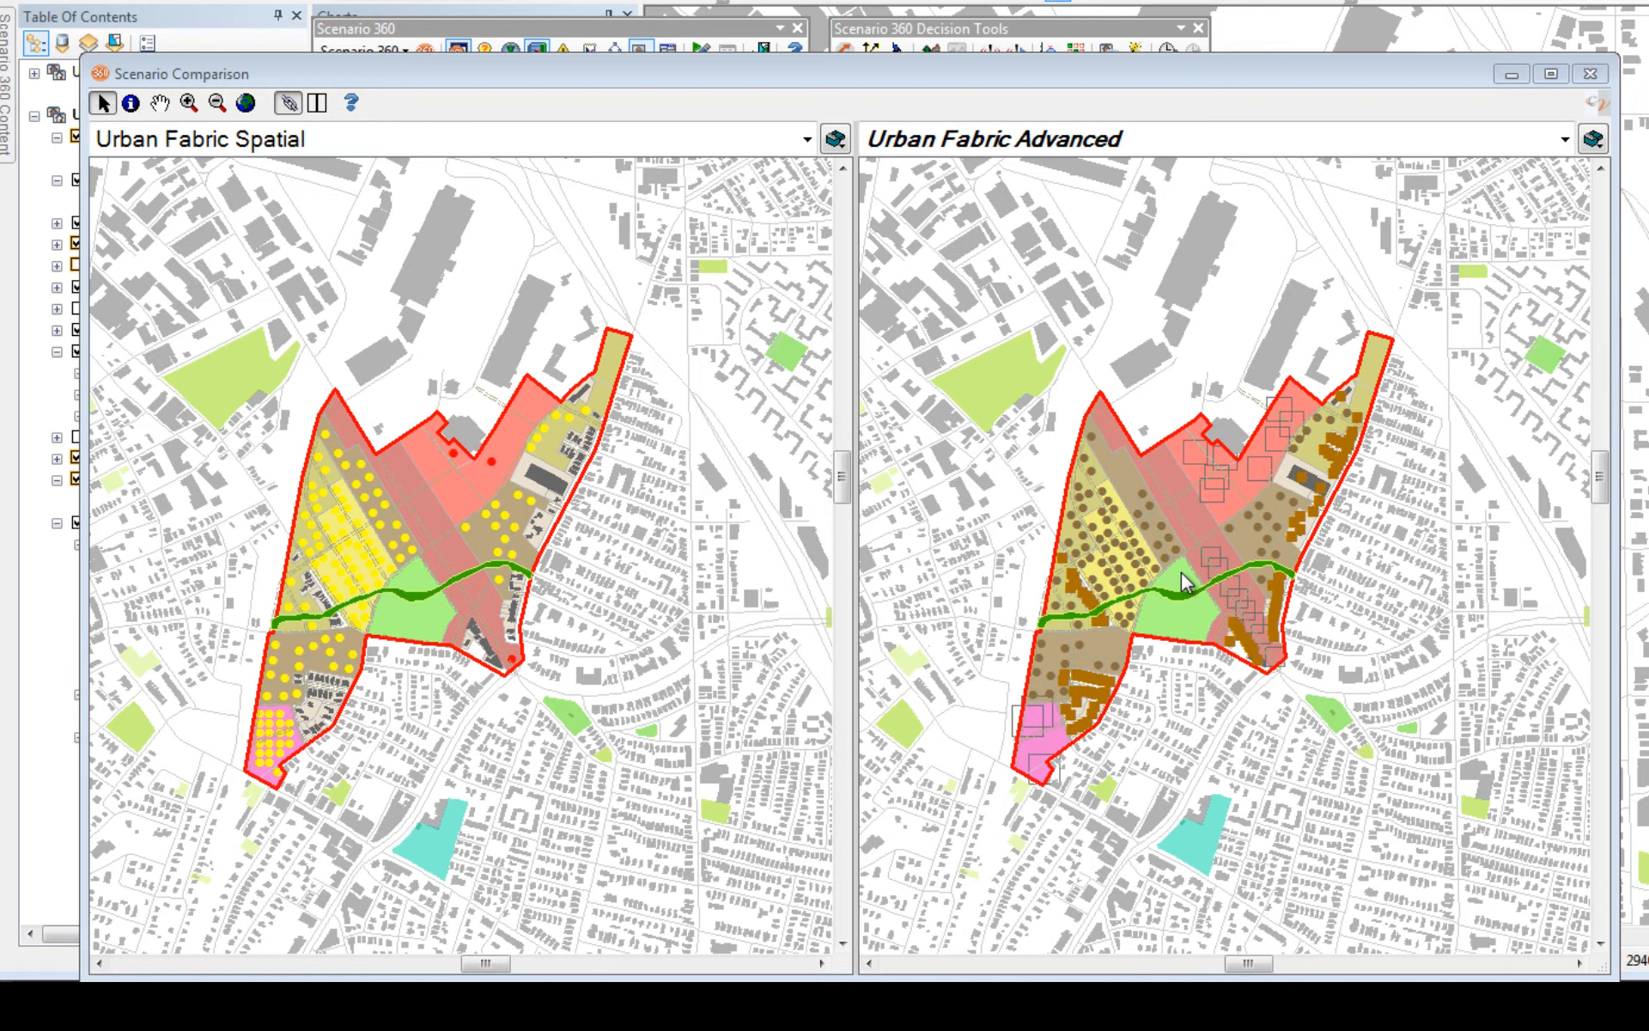
Step: Examine the redevelopment area up close in both compared scenarios, then close the scenario comparison
click(189, 103)
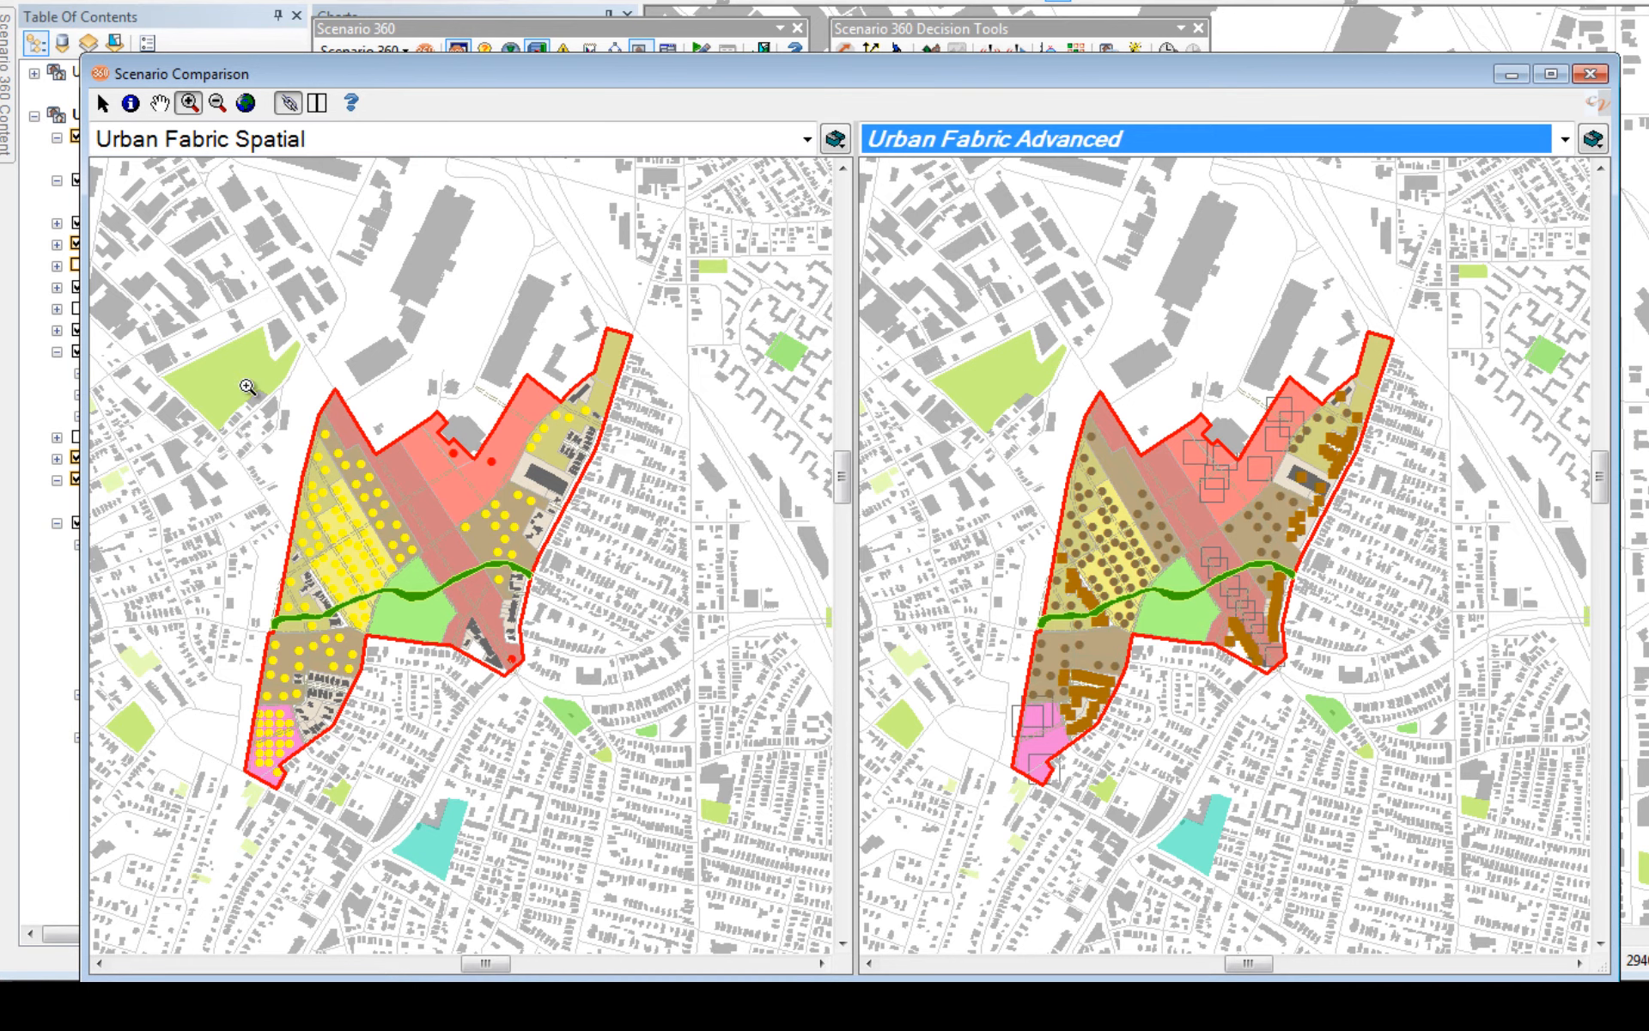
drag(204, 339, 625, 767)
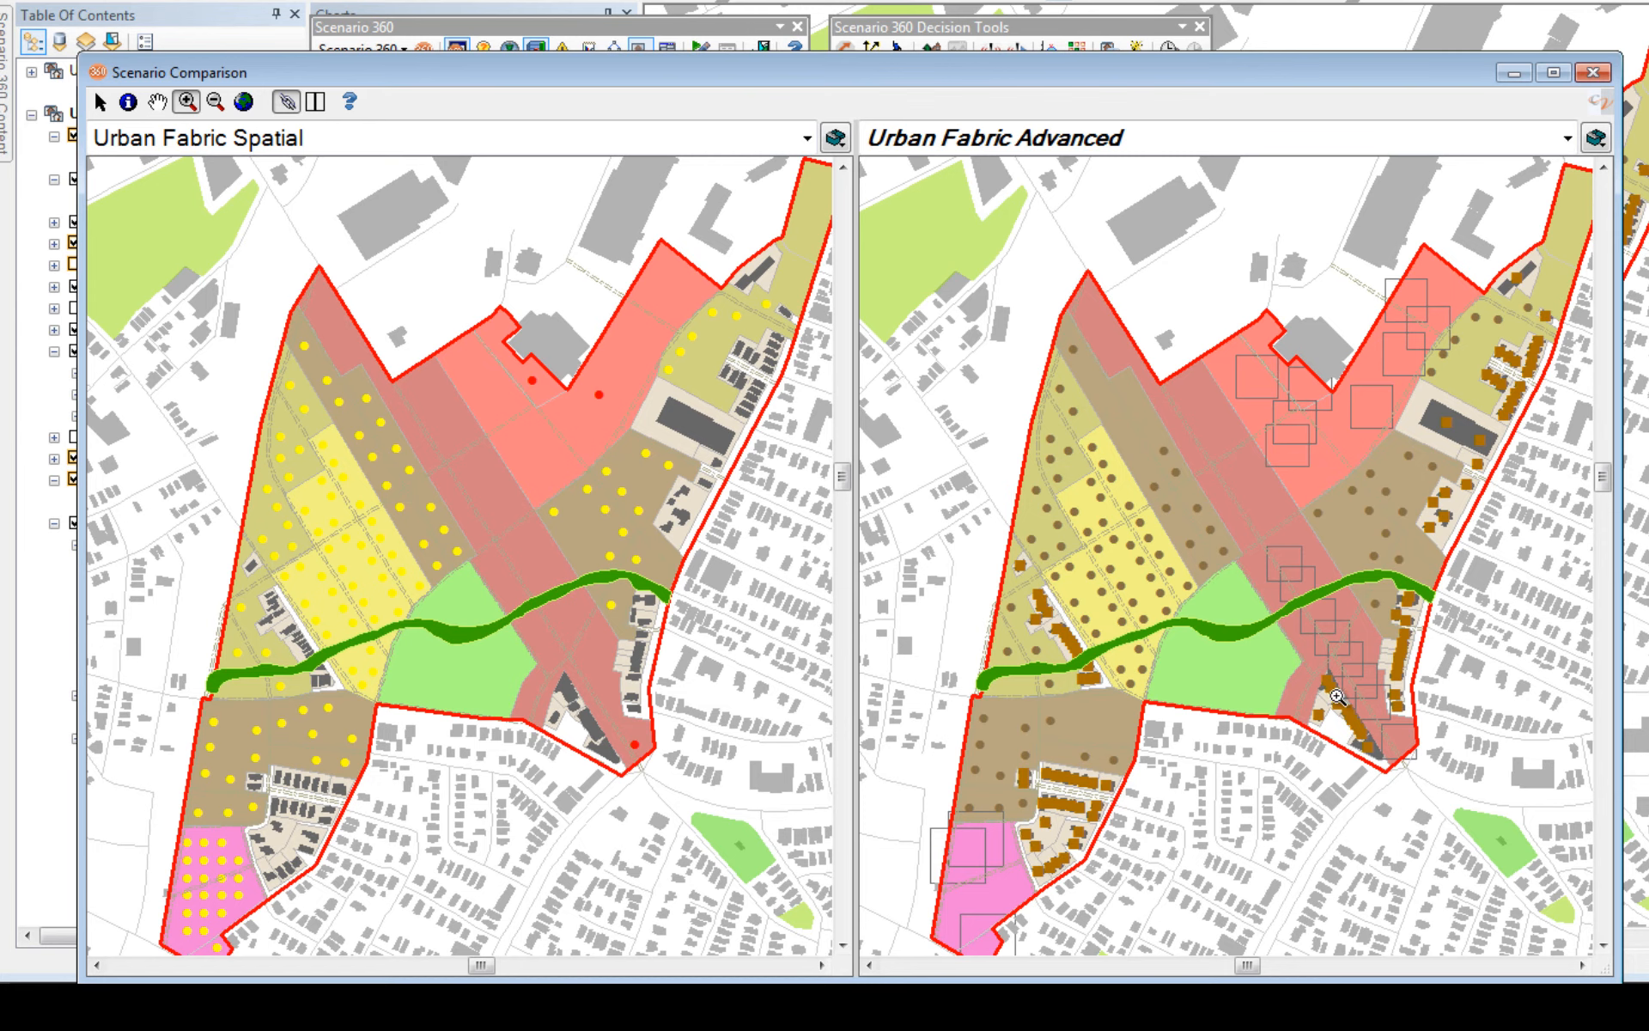
click(1595, 73)
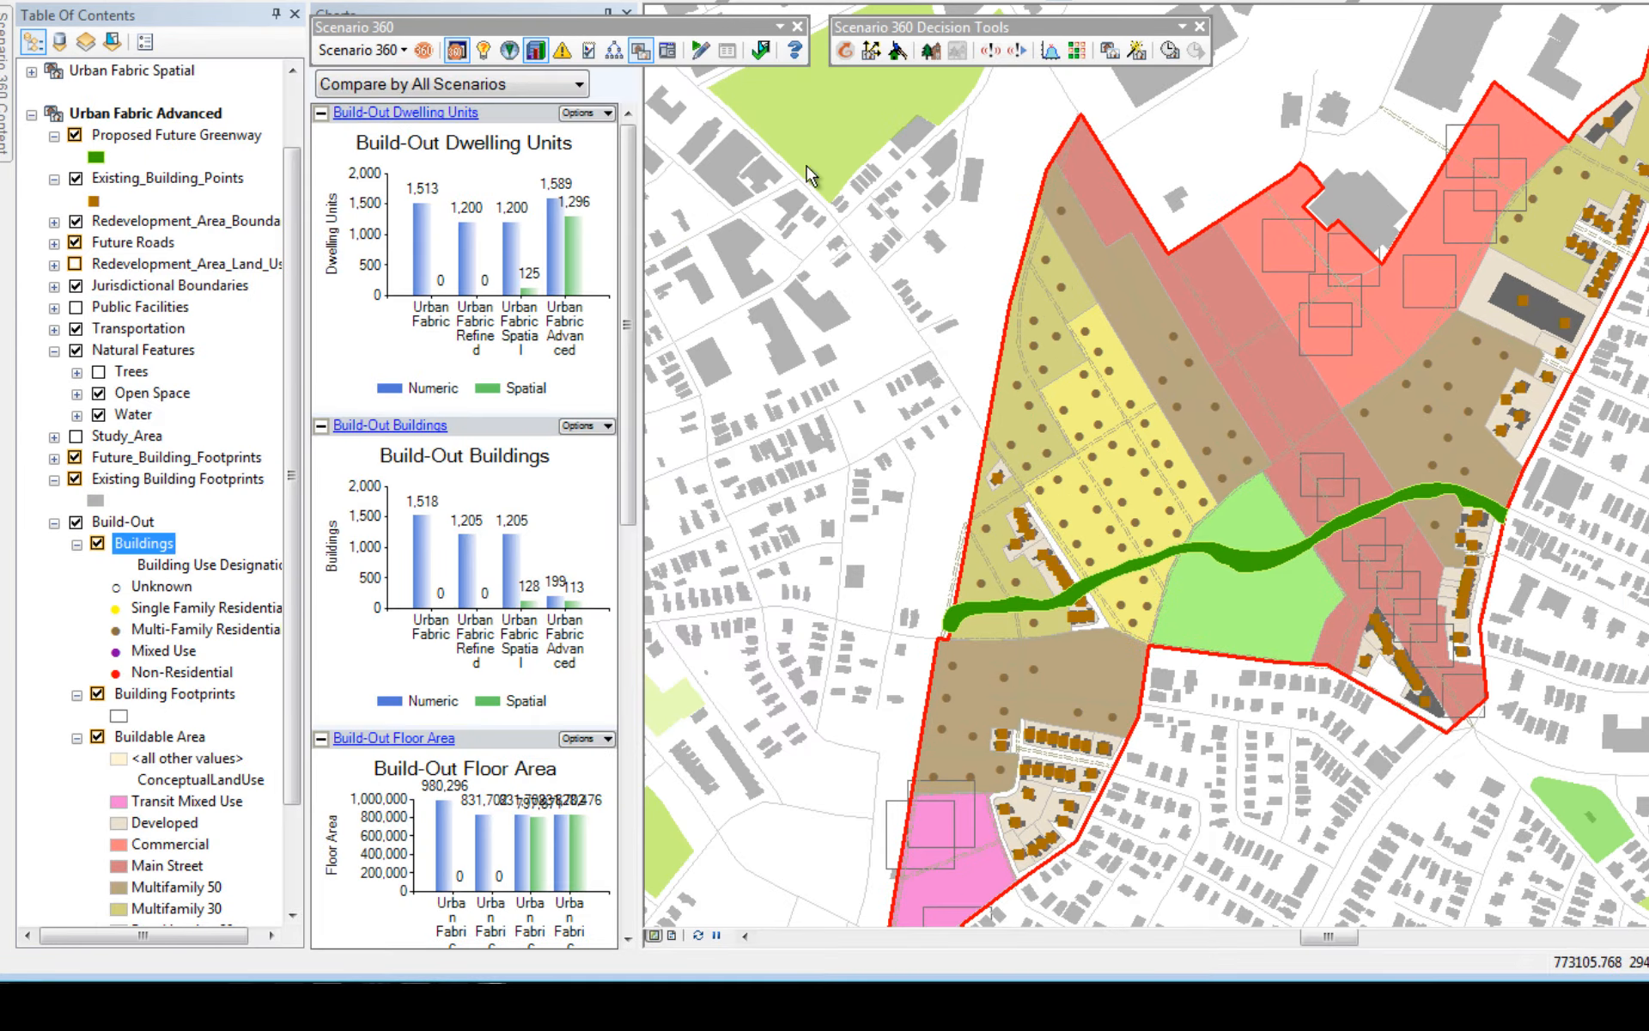